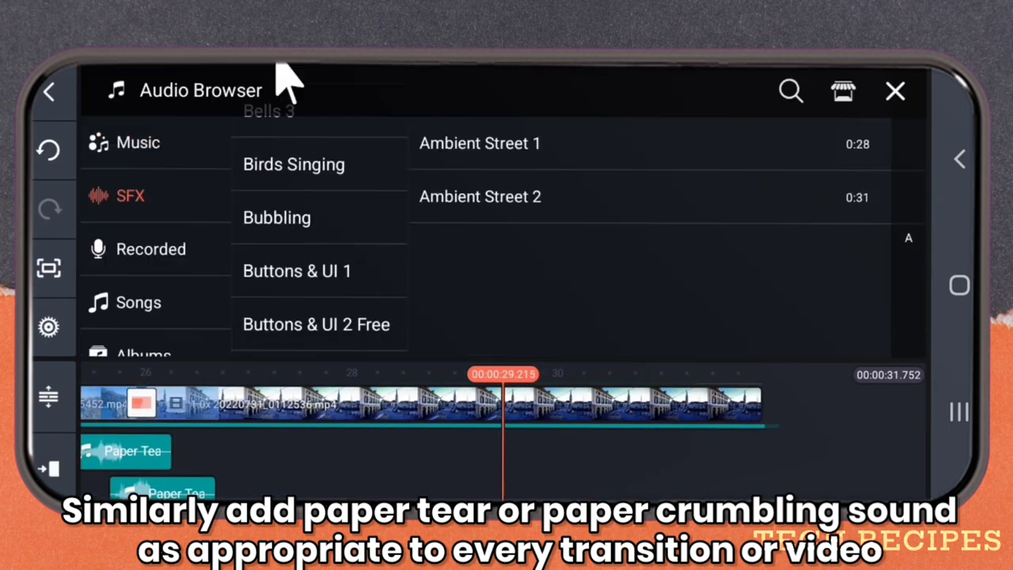
- Add a text layer reading "Switzerland" at about 00:00:30.468, just before the crumpled paper unfolds
click(901, 334)
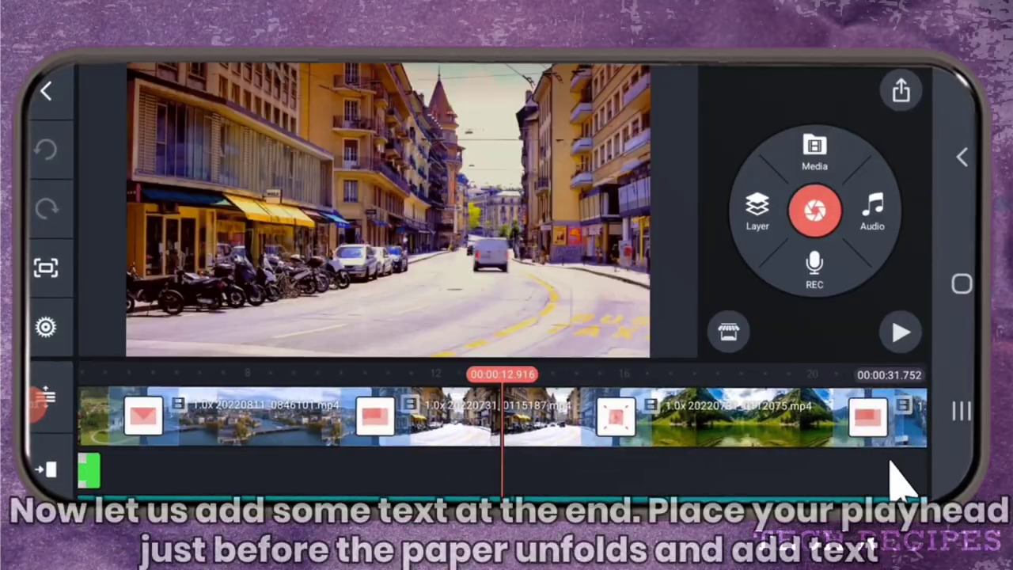
drag(890, 463, 631, 479)
drag(891, 432, 579, 463)
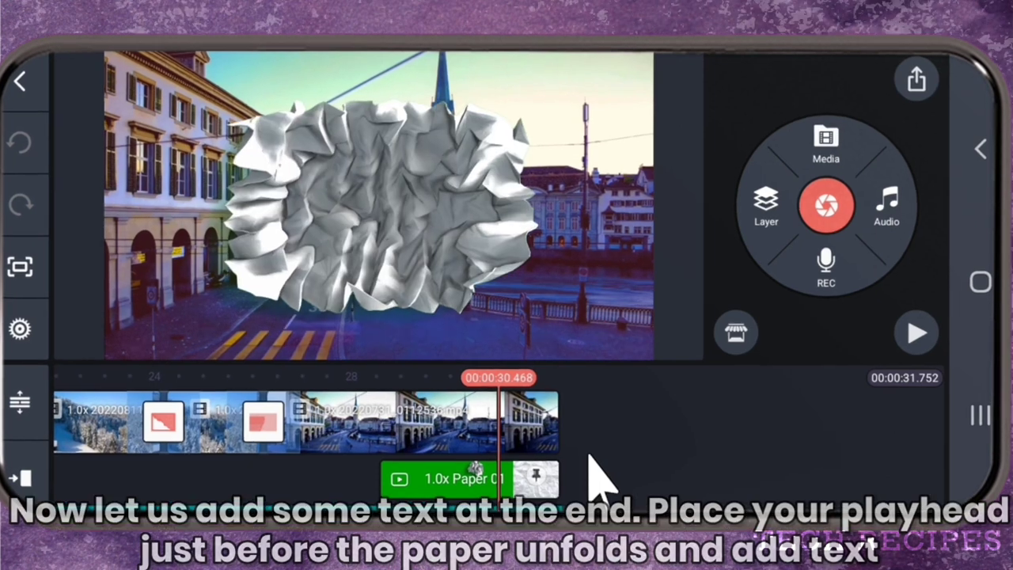
click(758, 207)
click(724, 281)
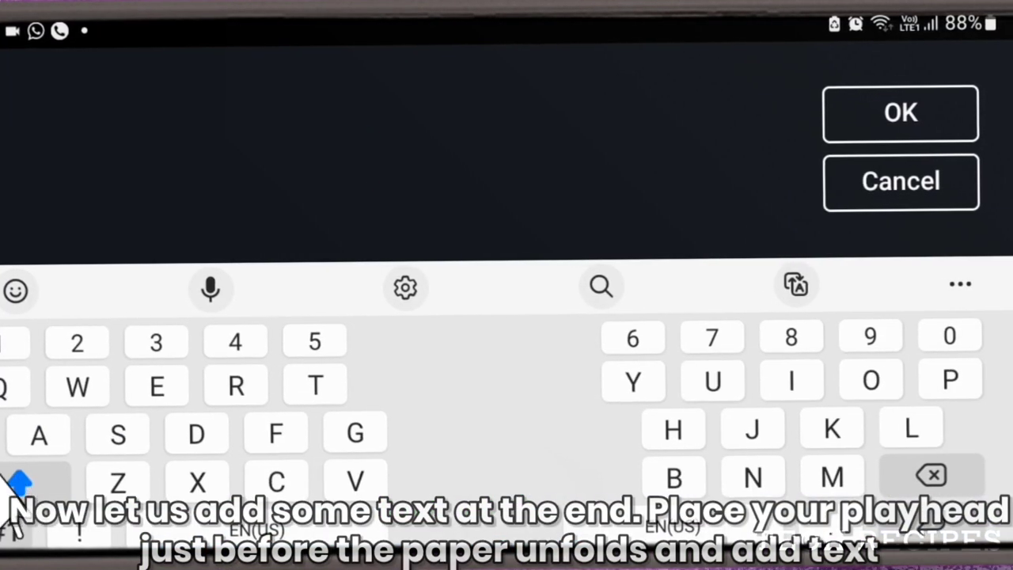
click(118, 434)
click(77, 386)
click(190, 289)
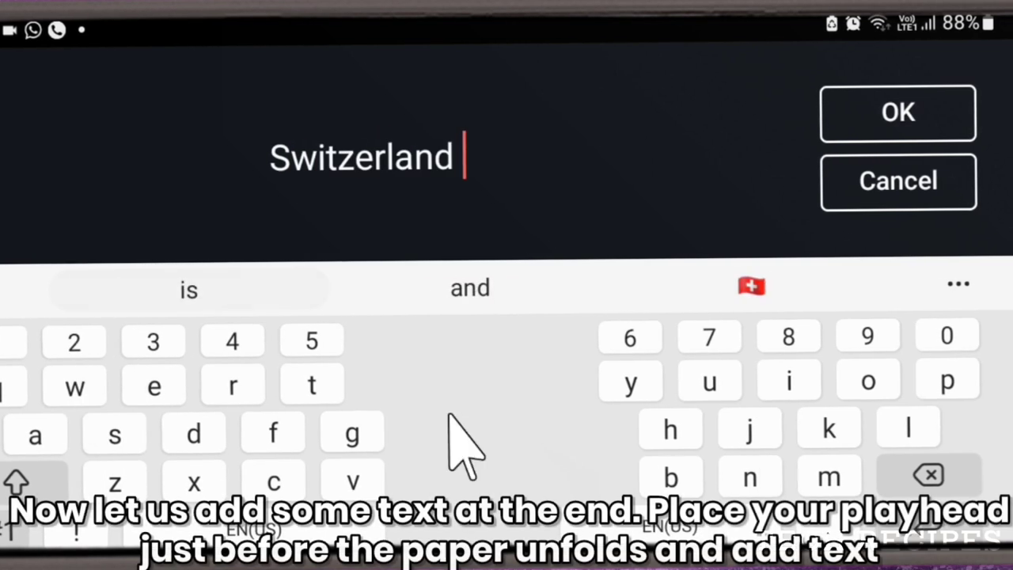
click(928, 475)
click(954, 106)
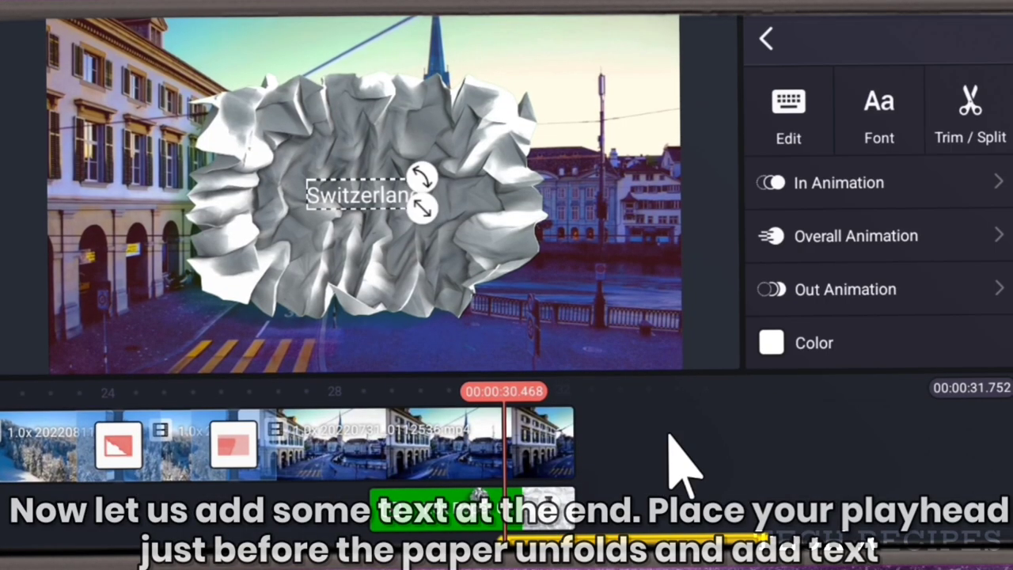
- Trim the end of the Switzerland text layer to the end of the video and move the playhead onto the unfolded paper
drag(761, 518, 586, 520)
click(609, 475)
drag(406, 494, 430, 495)
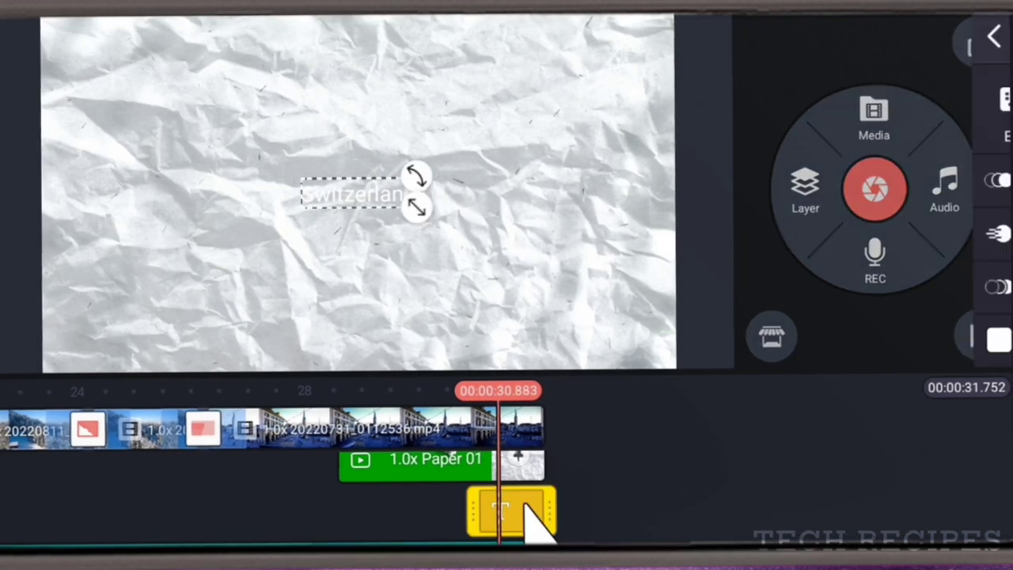
- Set the Switzerland text's font to Special Elite and its color to black #000000
click(877, 117)
click(541, 134)
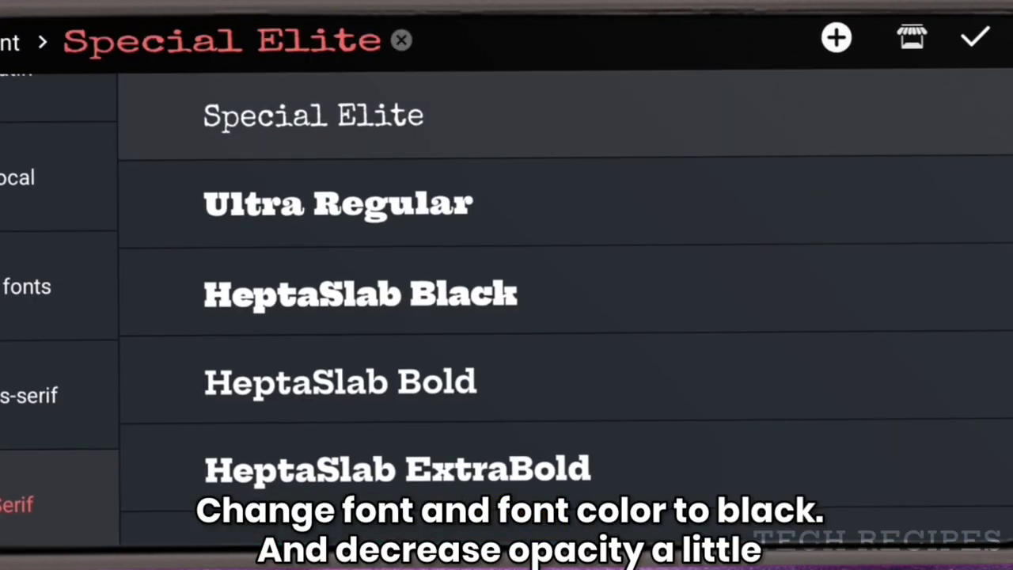
click(976, 35)
click(799, 345)
click(340, 174)
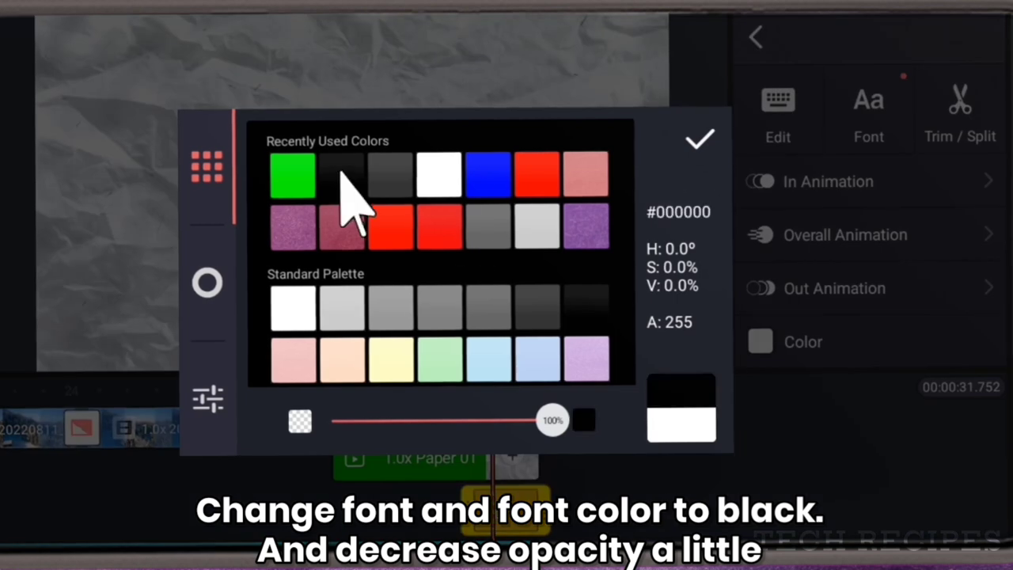
click(703, 138)
- Lower the Switzerland text's opacity to 92%
scroll(954, 142, down, 2)
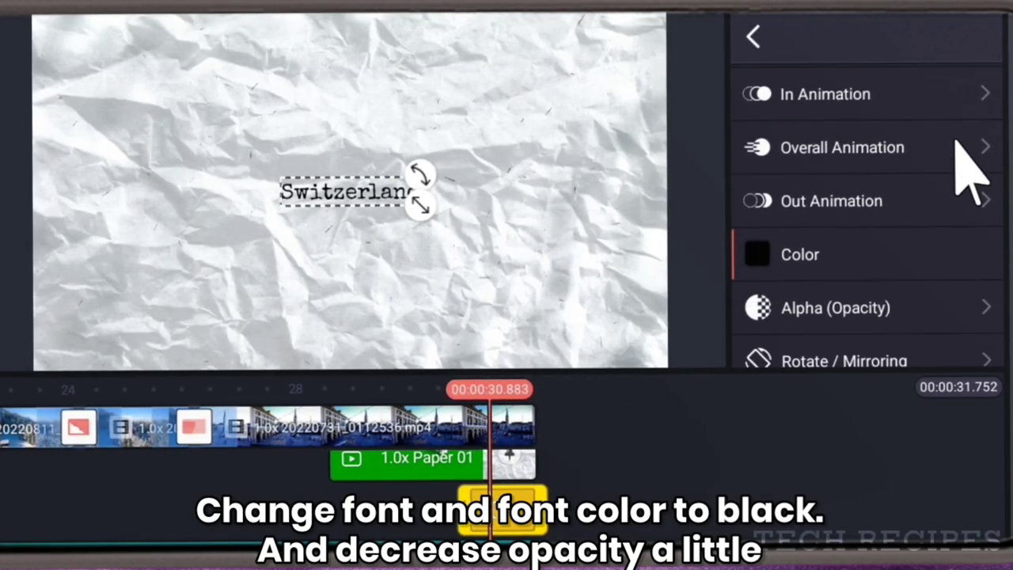
click(908, 301)
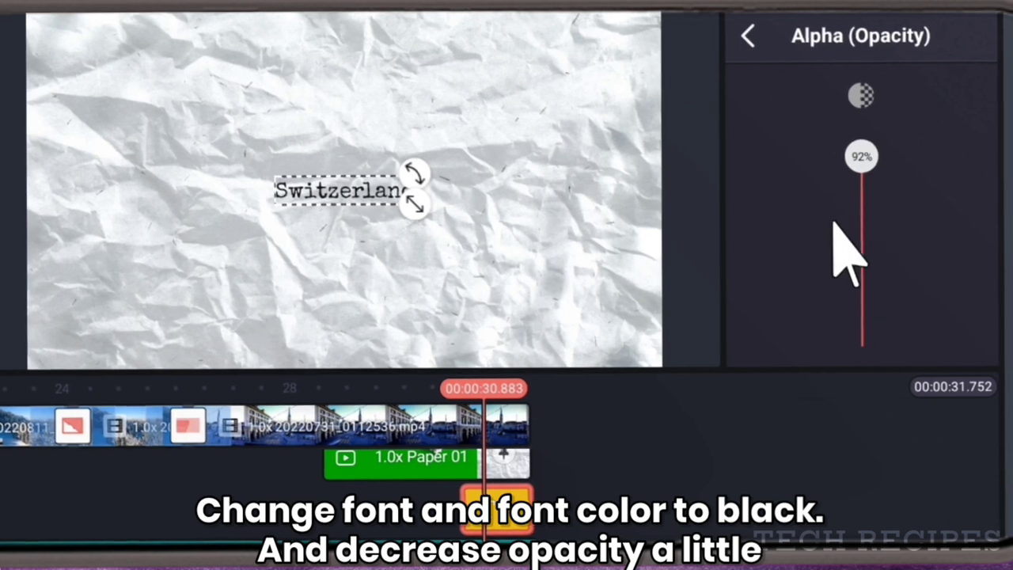
click(633, 522)
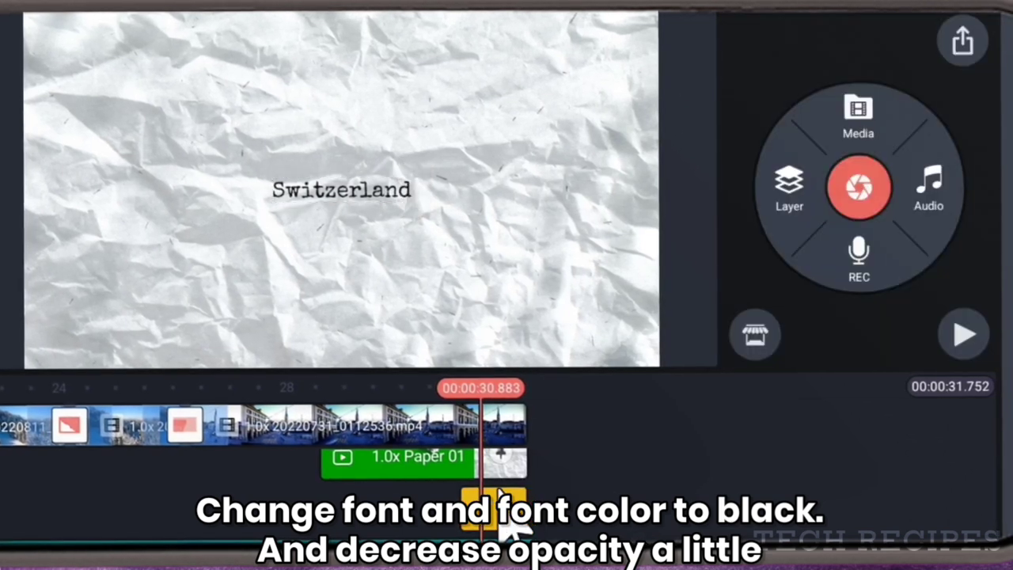
- Enlarge the Switzerland text on the paper and set its opacity to 80%
click(500, 516)
drag(467, 244, 383, 183)
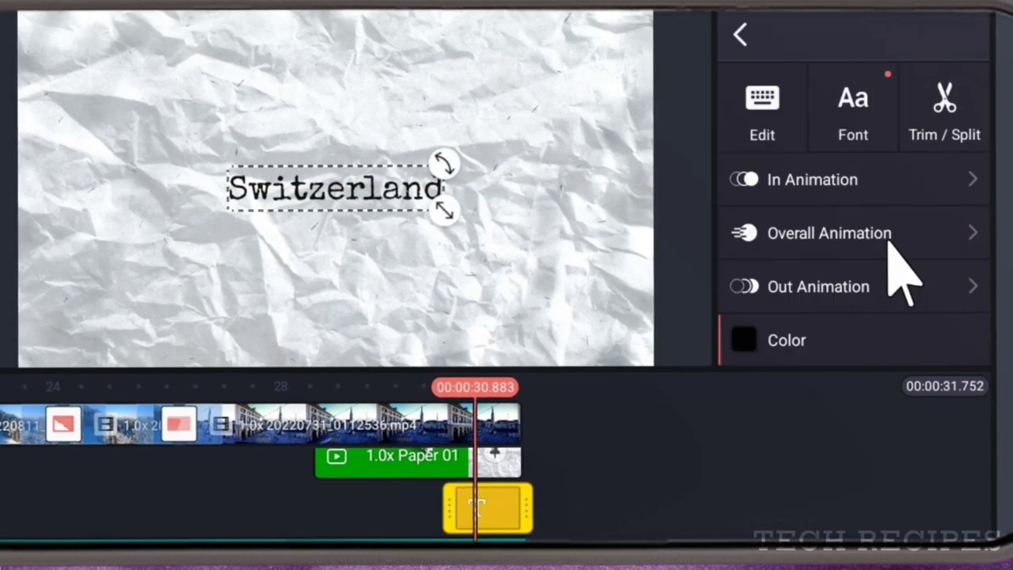
drag(889, 240, 900, 124)
click(900, 130)
click(746, 34)
click(807, 257)
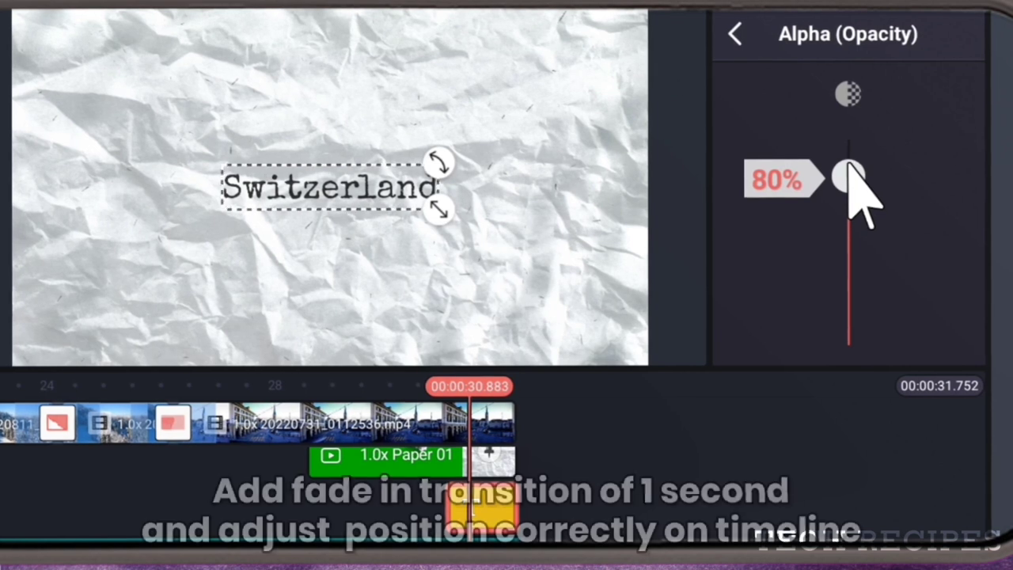
click(665, 464)
- Apply a Fade in-animation to the Switzerland text layer and play back the ending
drag(667, 464, 693, 454)
click(508, 503)
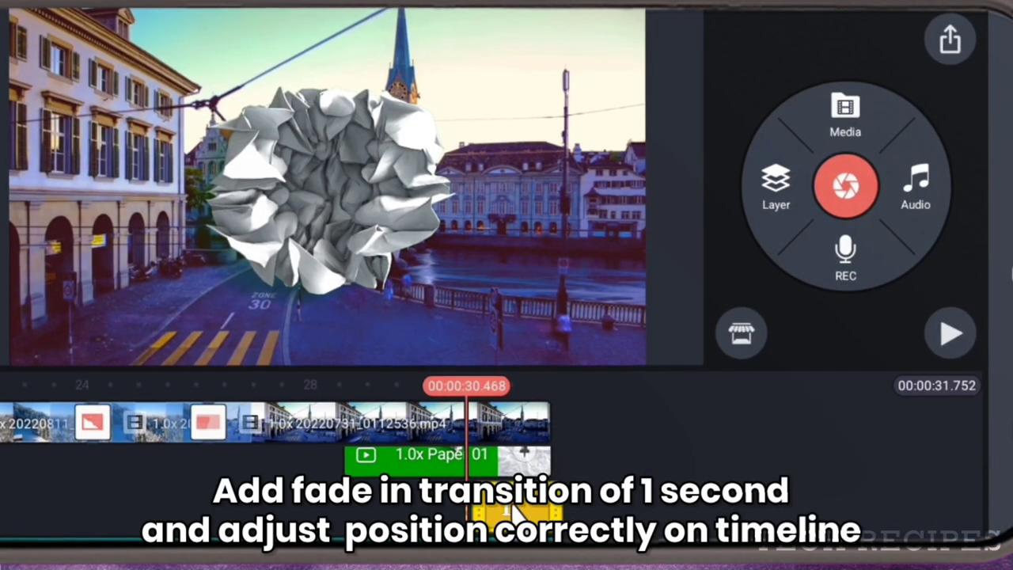
click(802, 176)
click(774, 136)
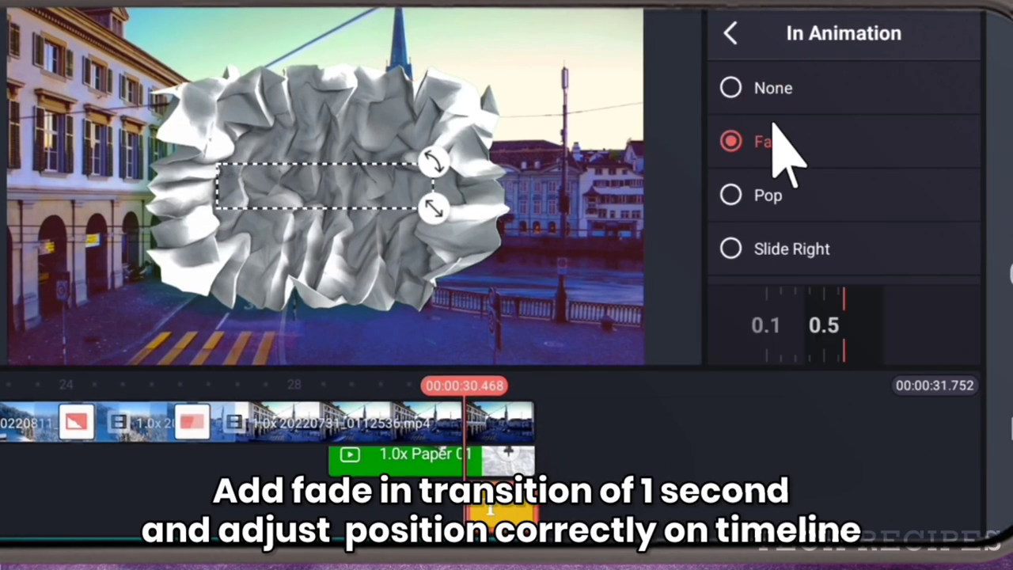
click(730, 33)
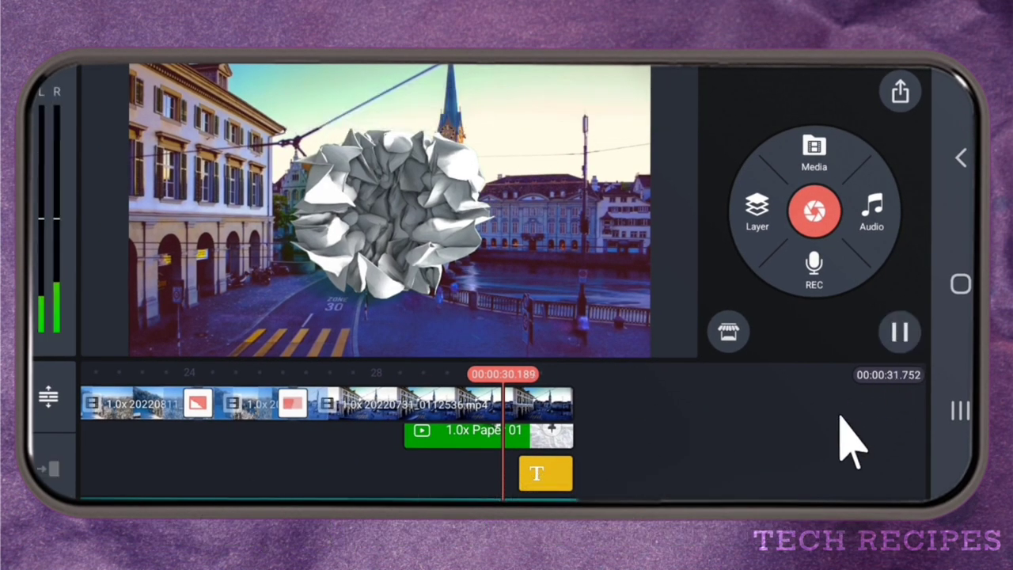
drag(630, 424, 677, 433)
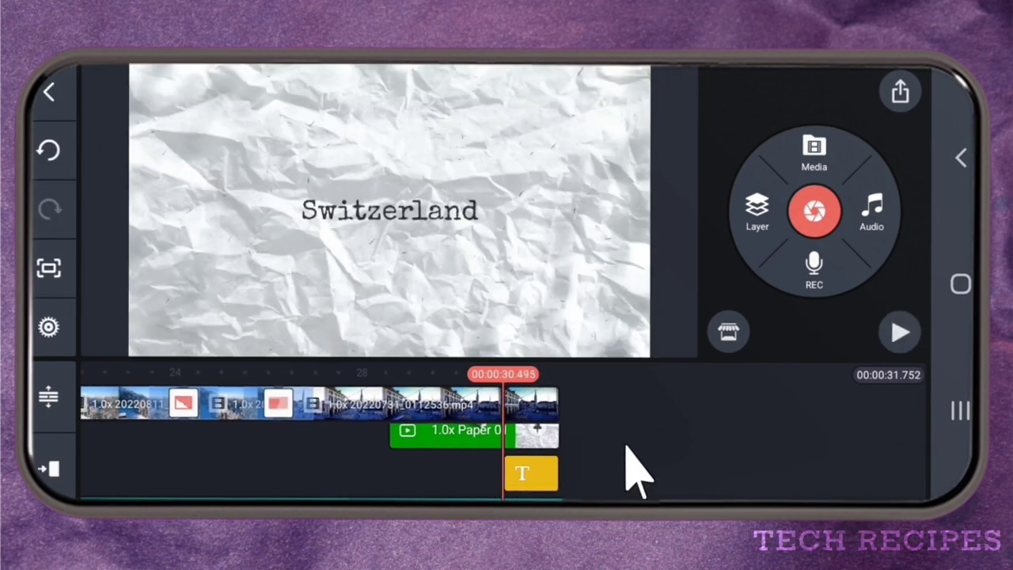
click(899, 334)
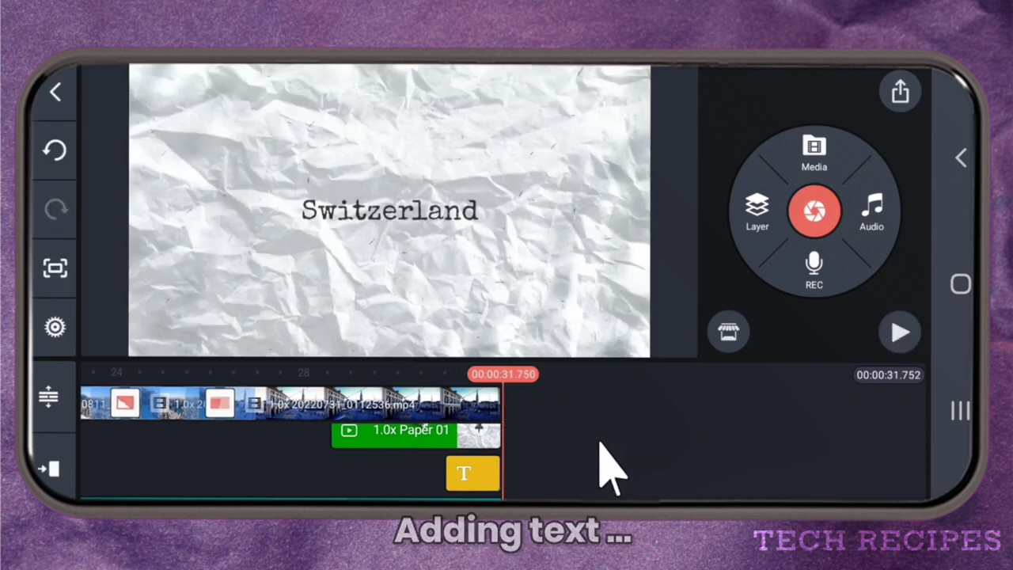
- Duplicate the Switzerland text layer and place the copy directly below the original text
click(467, 478)
click(51, 93)
click(155, 79)
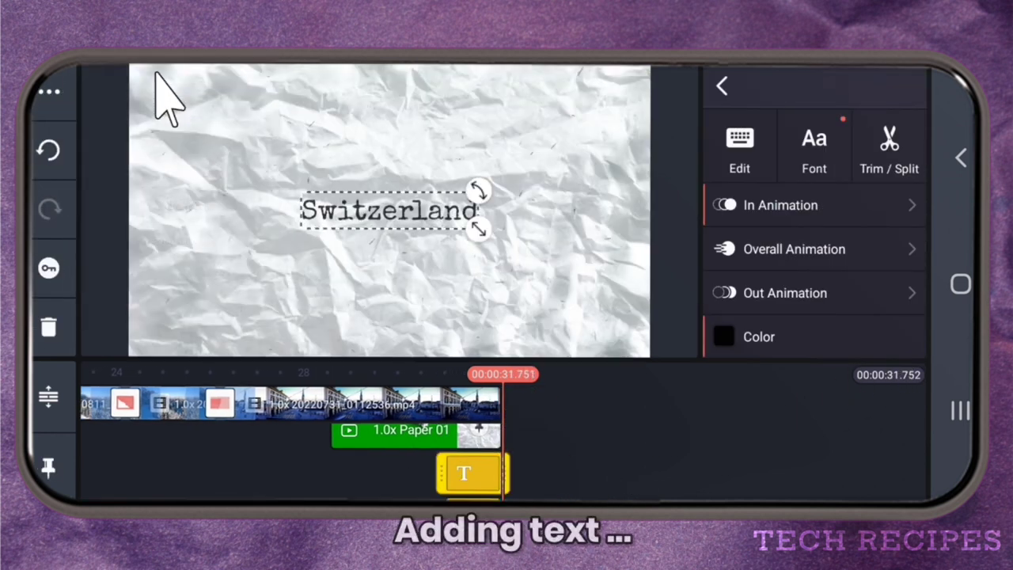
drag(393, 229, 393, 260)
drag(535, 388, 521, 384)
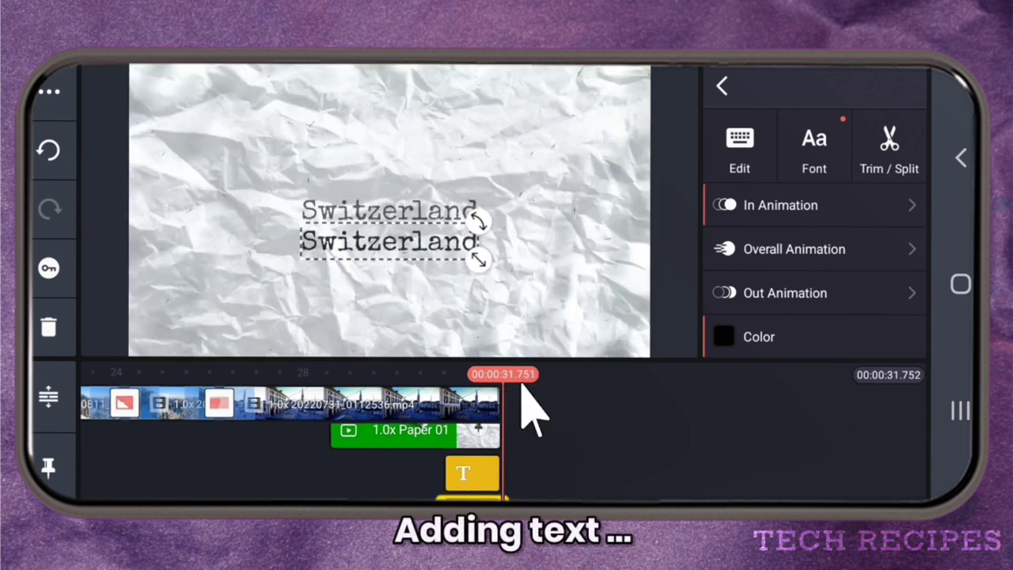
- Change the copied text to "Day 1" and place it smaller and centered beneath Switzerland
click(747, 158)
double_click(391, 177)
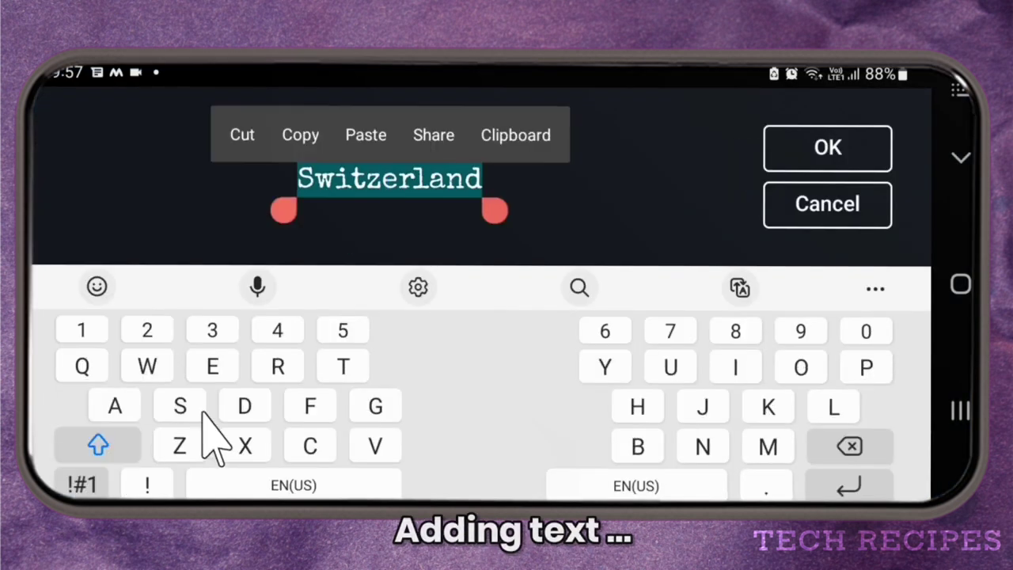
text(Day 1)
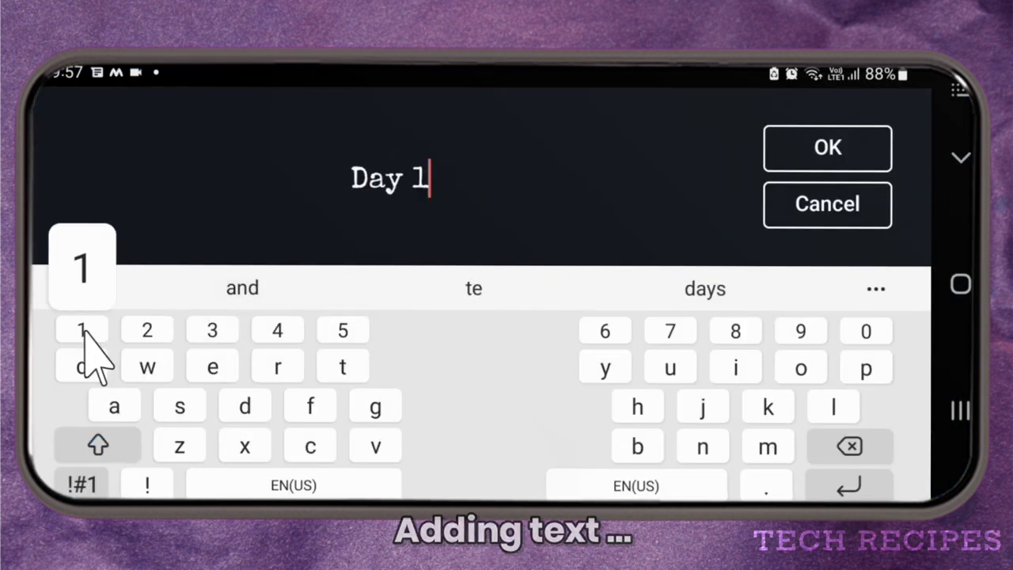
click(794, 155)
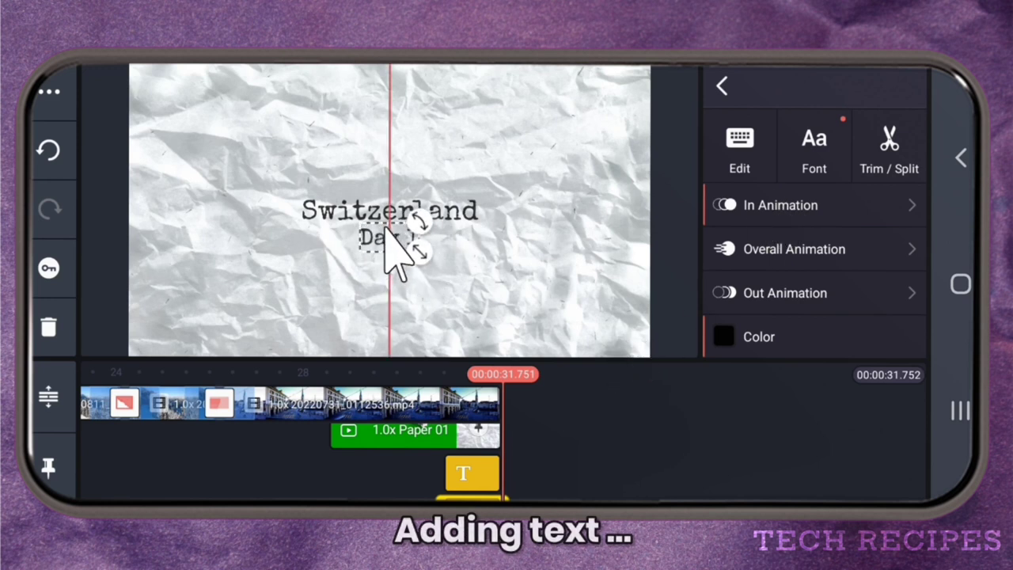
click(796, 438)
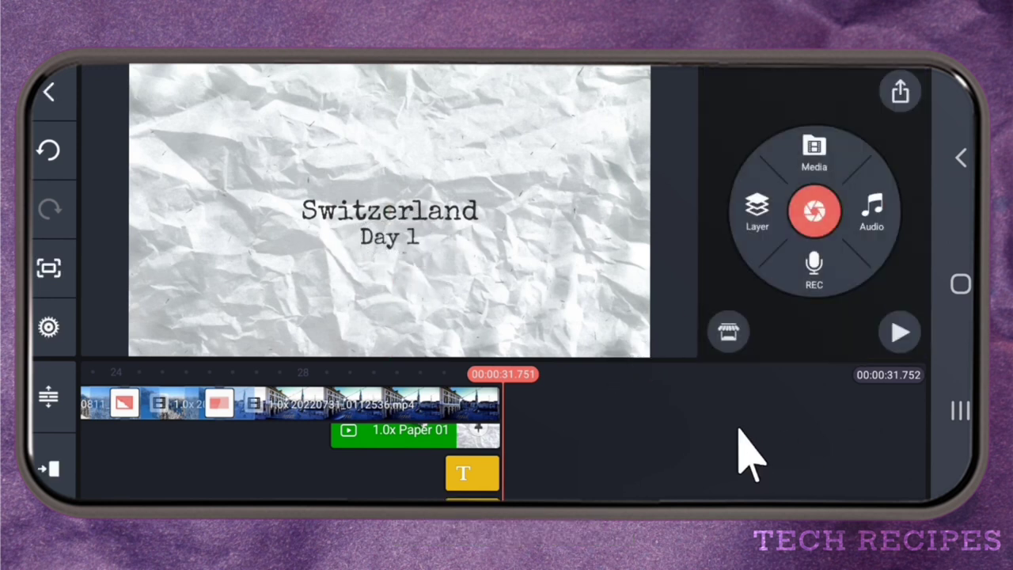
- Play back the ending to review both lines of text on the unfolding paper
drag(741, 425, 810, 436)
click(901, 332)
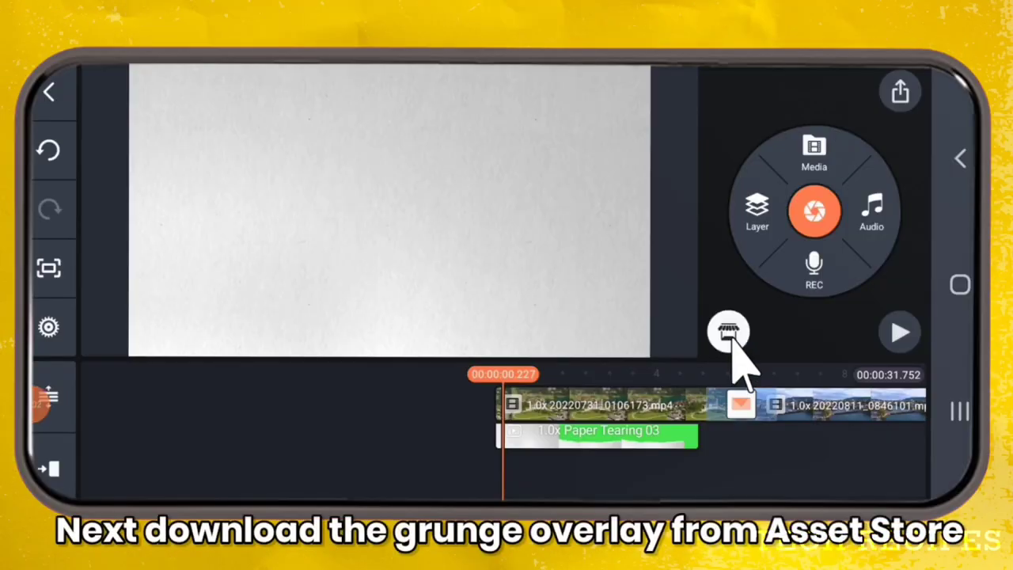
- Search the video assets in the KineMaster Asset Store for "grunge"
click(726, 329)
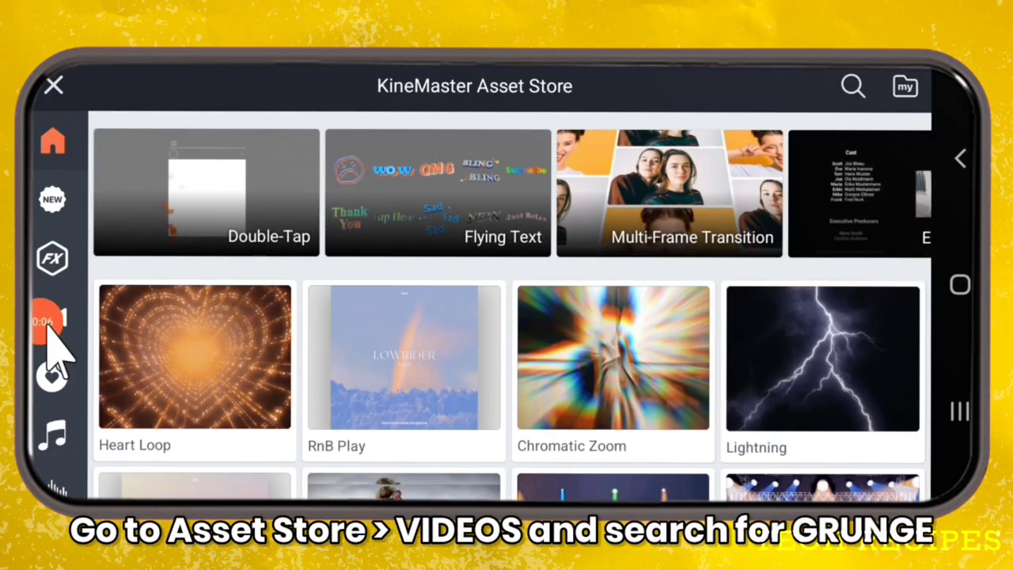
scroll(41, 455, down, 2)
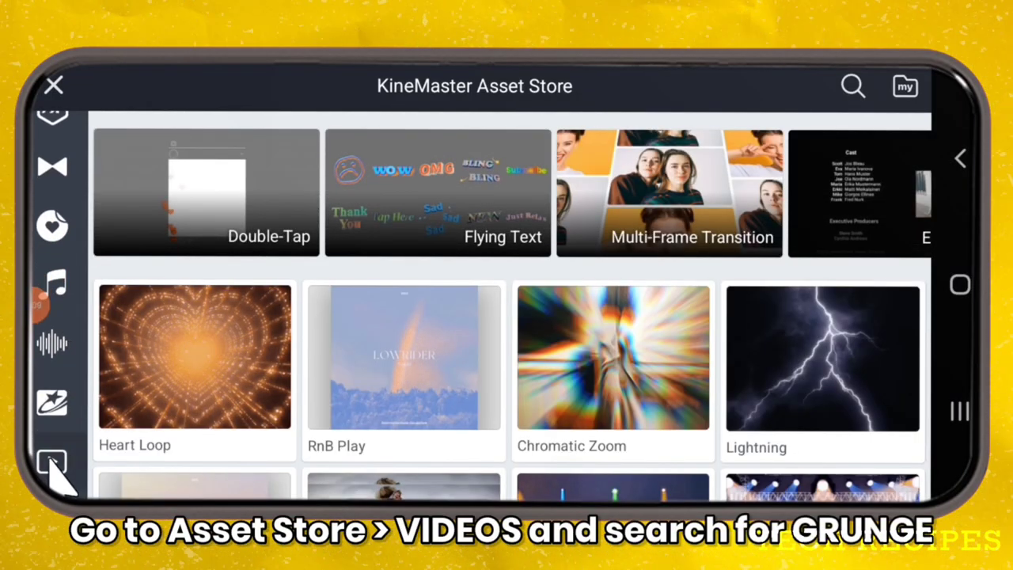
click(51, 463)
click(850, 86)
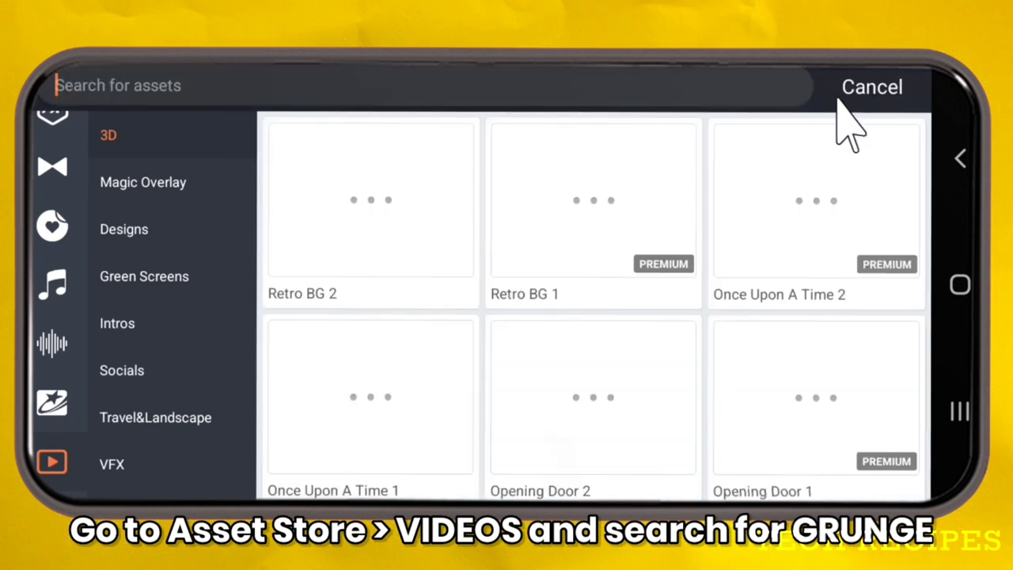
text(gru)
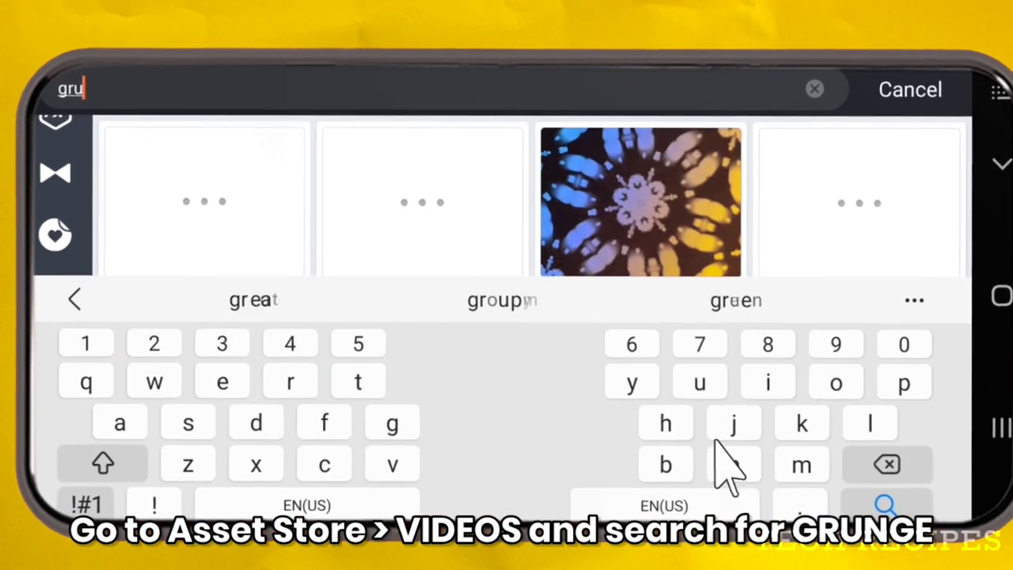
click(242, 288)
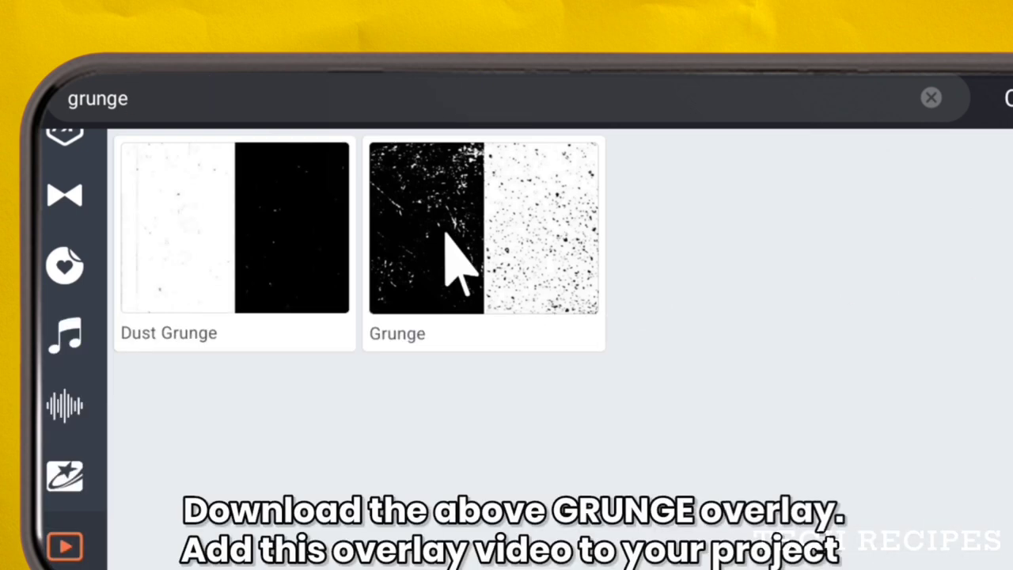
- View the details of the Grunge video asset and return to the project timeline
click(445, 235)
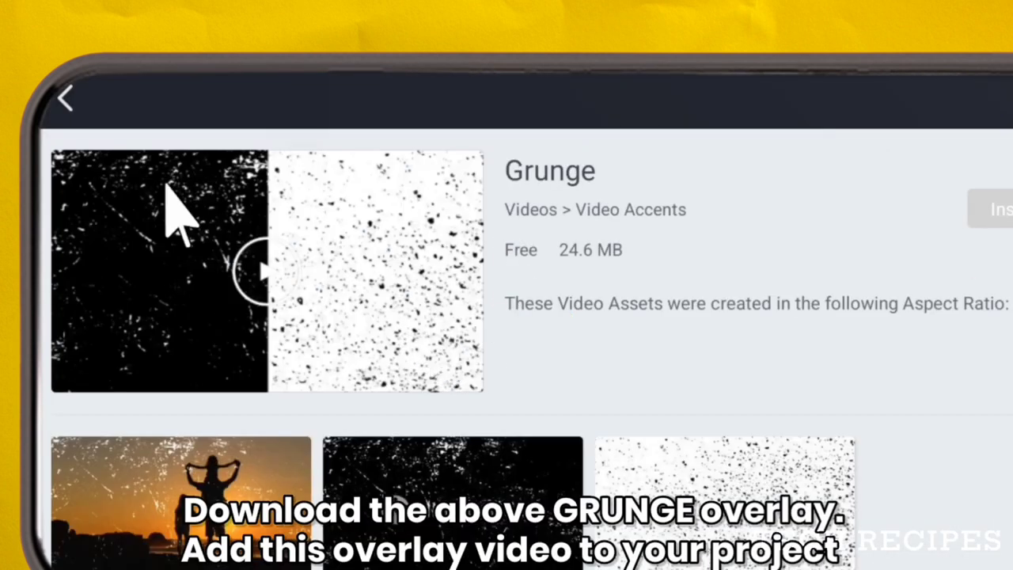
click(65, 102)
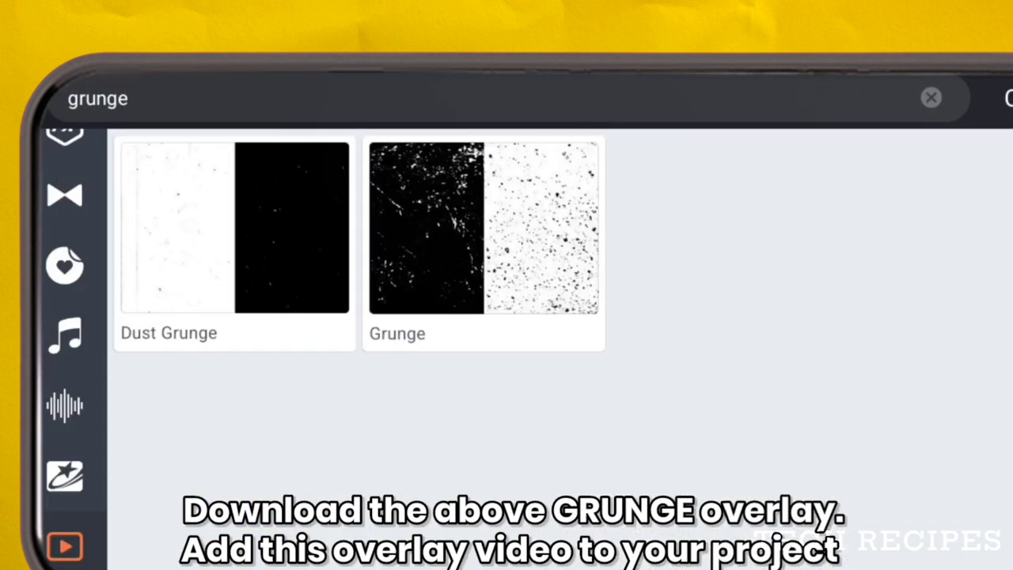
click(65, 102)
click(63, 99)
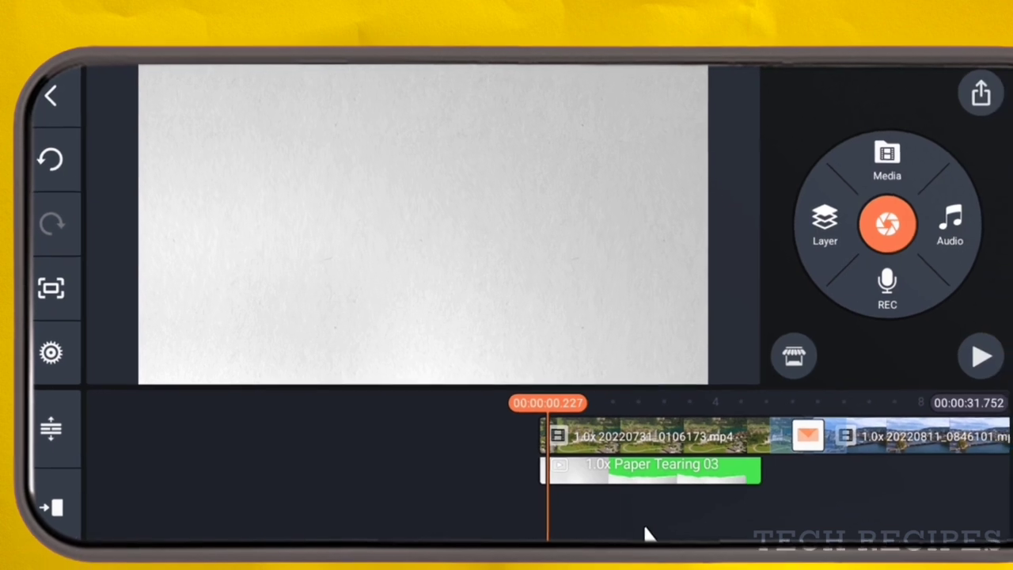
- Add the black Grunge 01 clip from the video assets as a new media layer at the project start
click(824, 226)
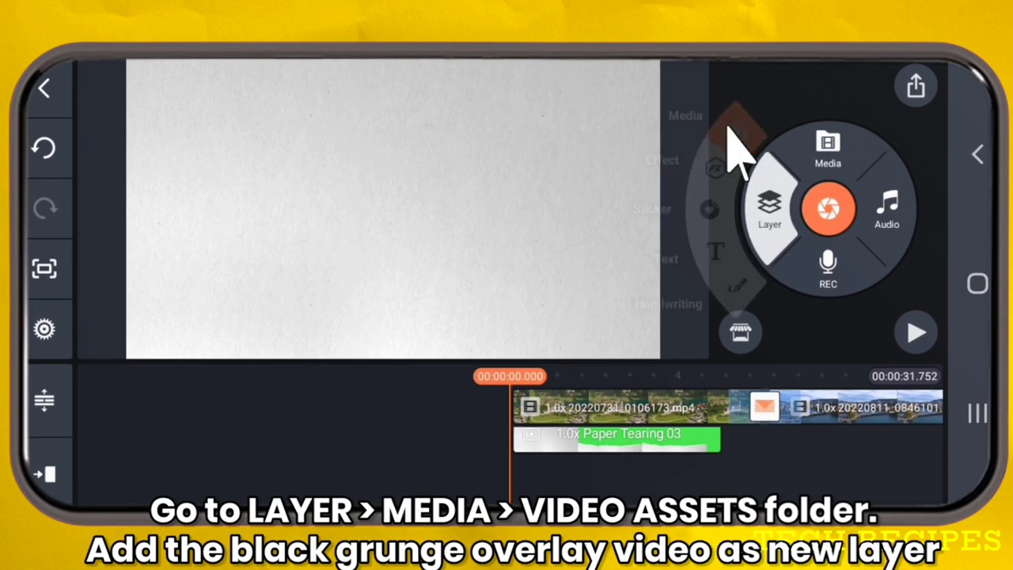
click(732, 135)
click(400, 172)
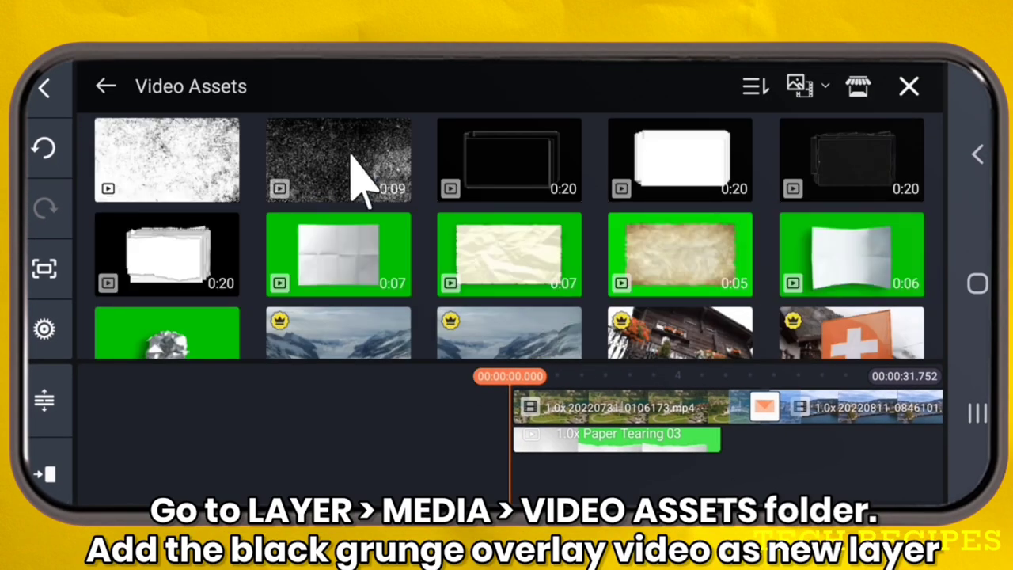
click(333, 178)
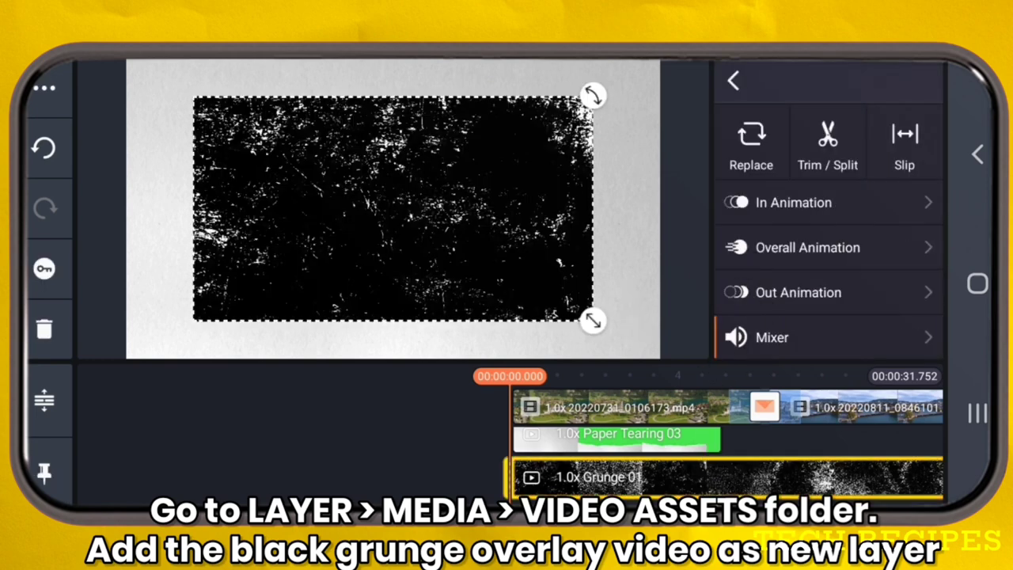
- Make the Grunge 01 layer fill the whole frame using the Split Screen option
drag(705, 488, 516, 489)
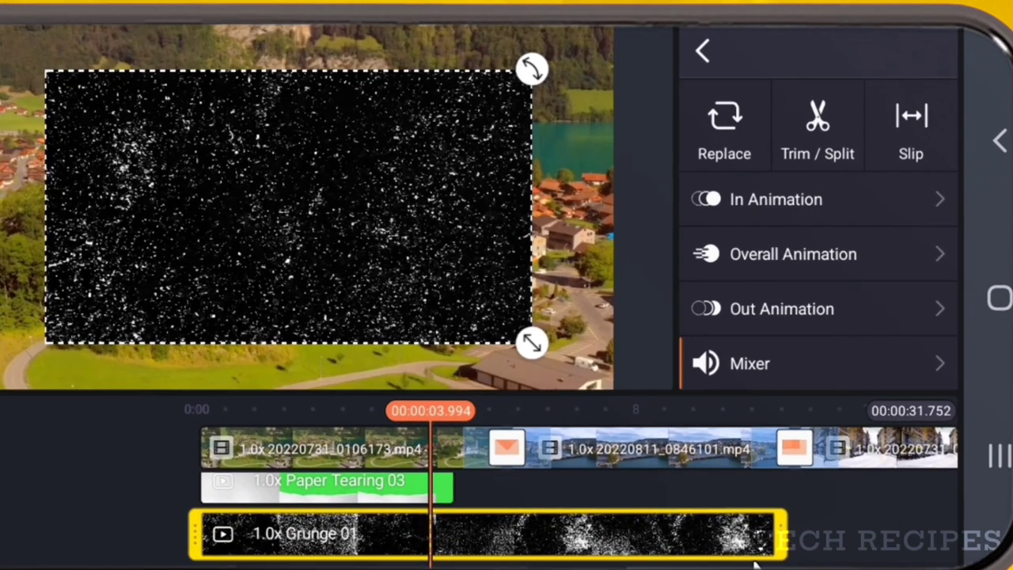
drag(807, 549, 683, 554)
drag(855, 355, 867, 134)
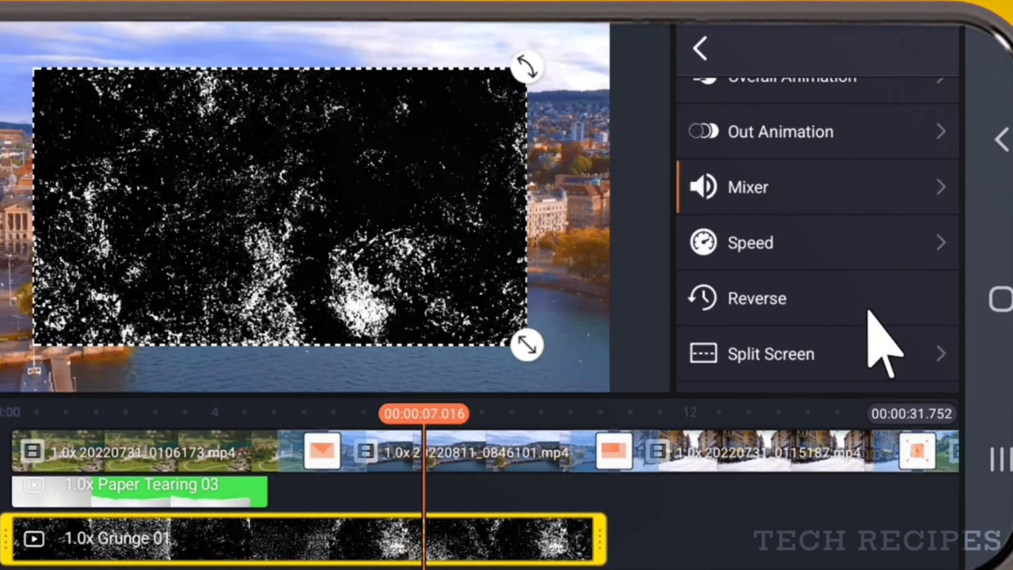
drag(882, 344, 803, 181)
click(875, 190)
click(701, 49)
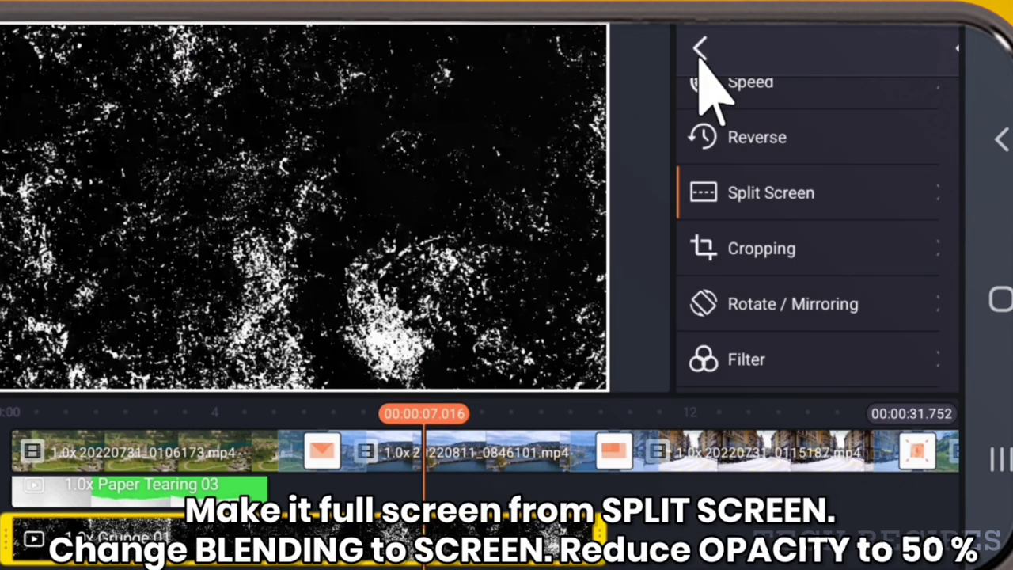
- Set the Grunge 01 layer's blending to Screen at 50% opacity and play back the result
drag(859, 340, 886, 130)
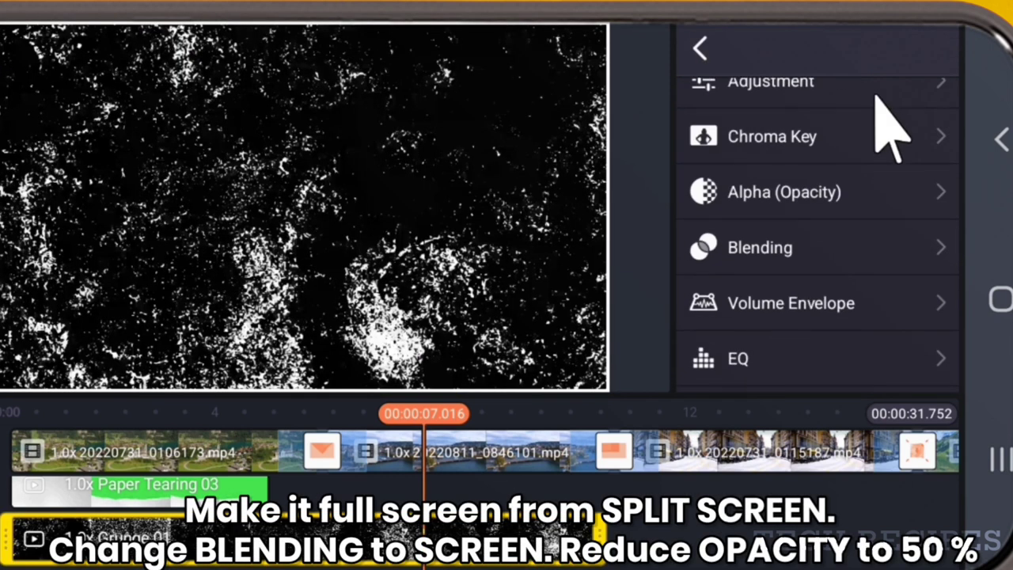
click(744, 247)
drag(823, 309, 835, 233)
click(716, 287)
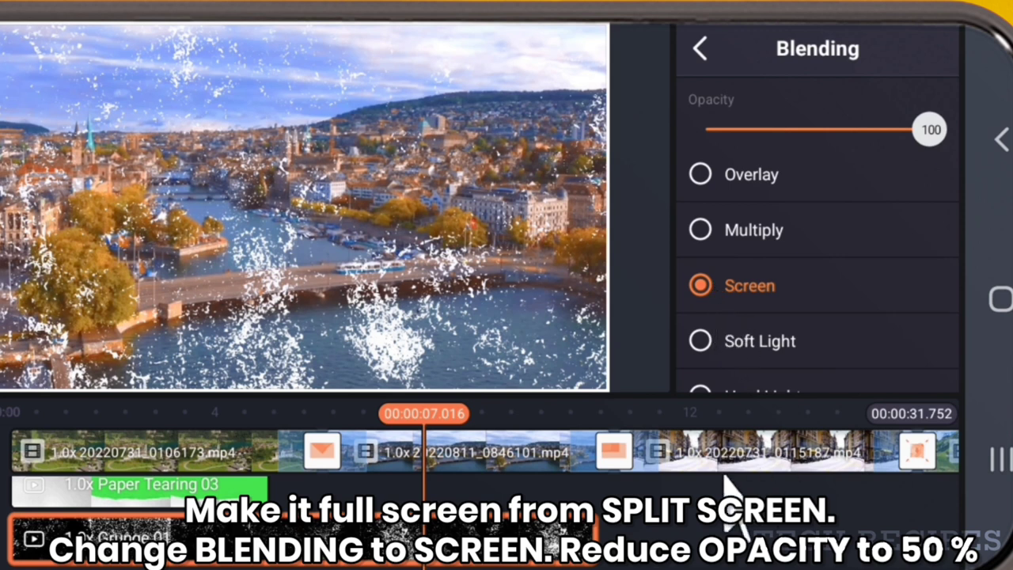
drag(928, 128, 813, 133)
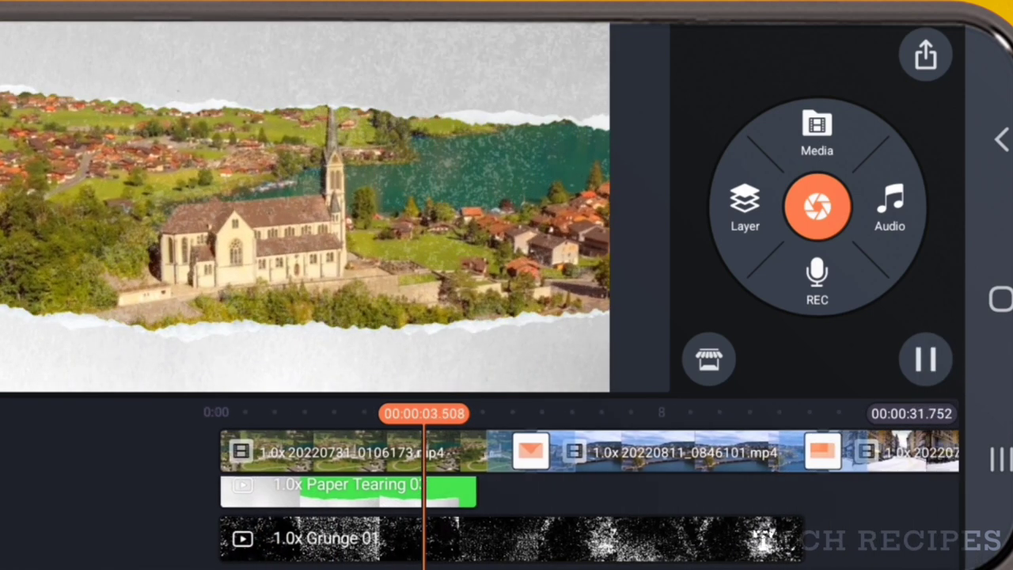
click(877, 475)
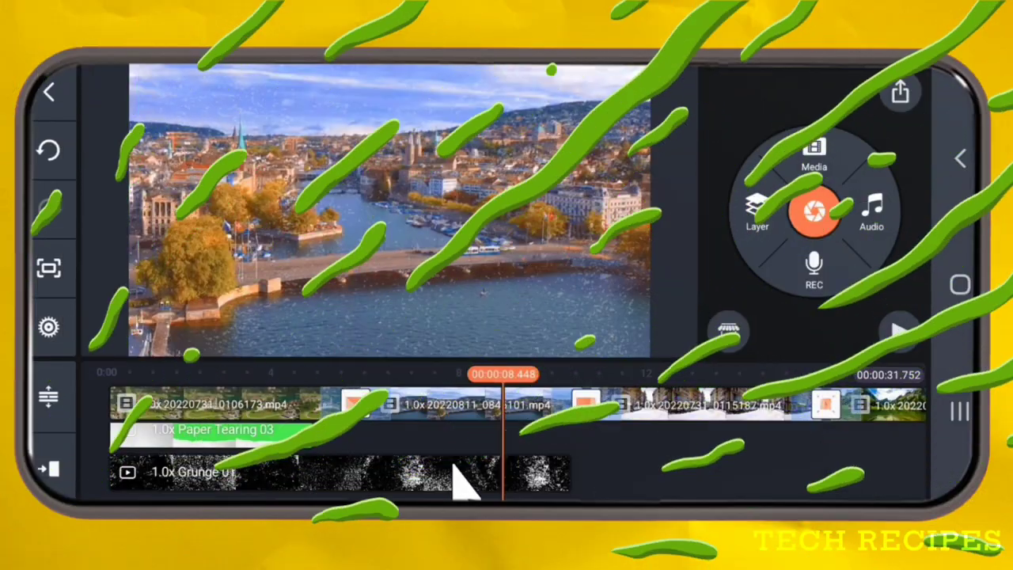
- Duplicate the Grunge 01 layer and place the copy directly after the end of the original
click(464, 474)
drag(766, 496, 791, 482)
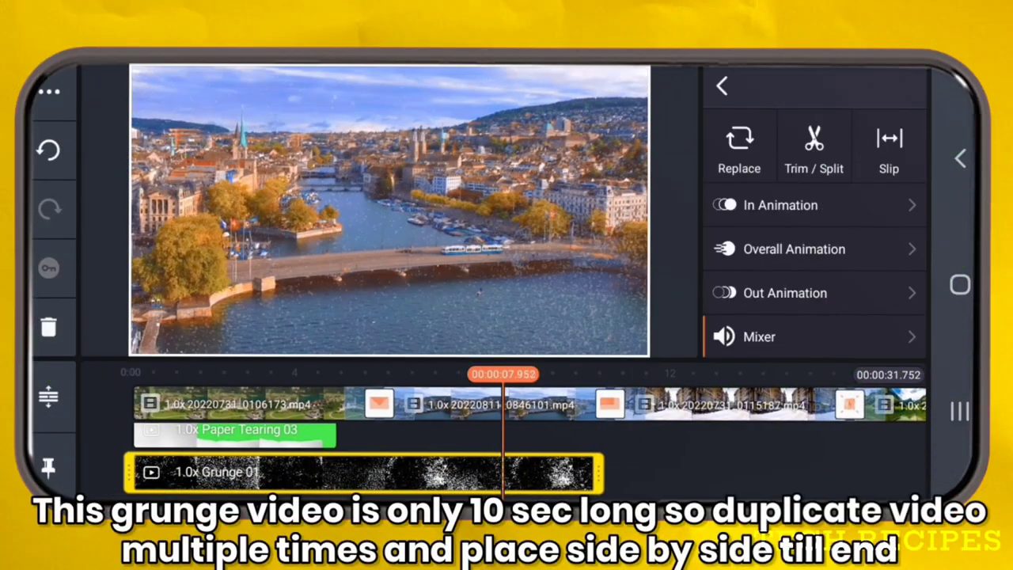
drag(664, 440, 587, 436)
click(49, 93)
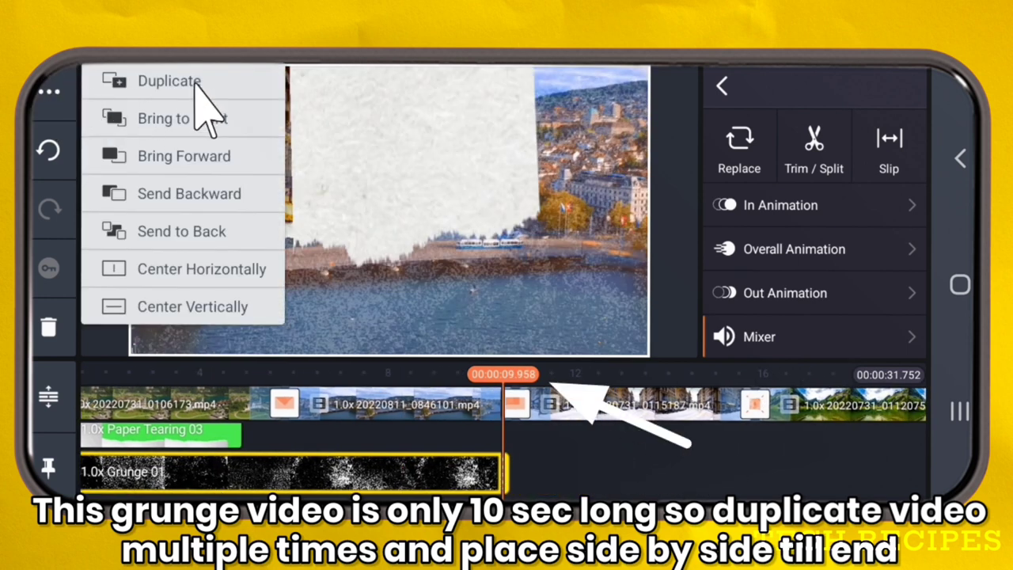
click(170, 79)
click(639, 452)
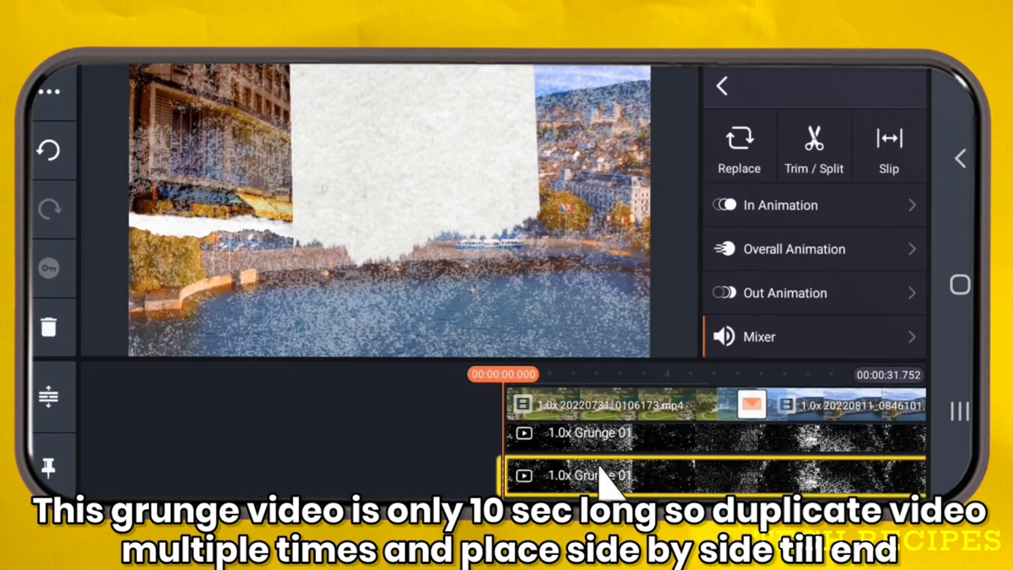
click(603, 475)
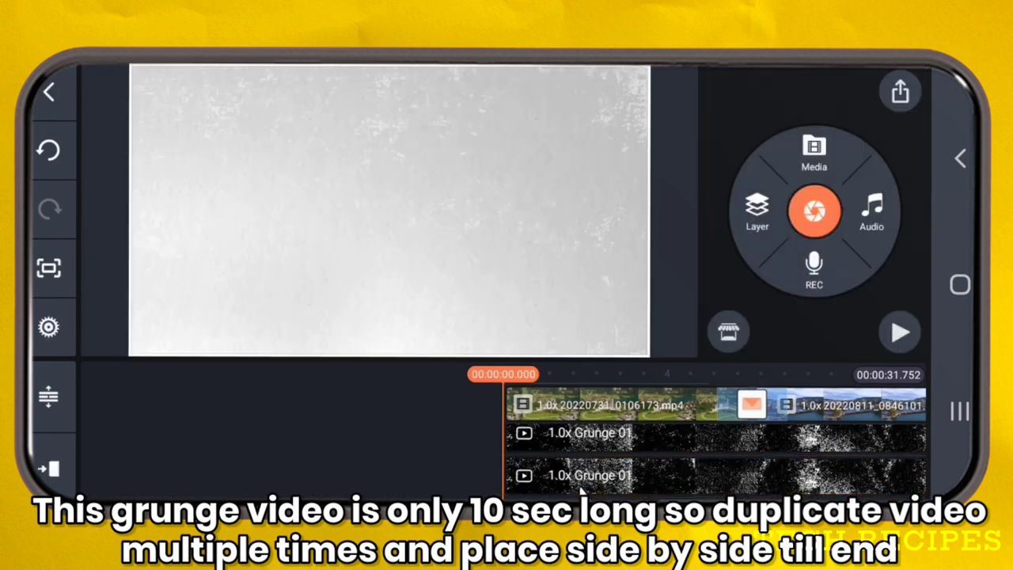
drag(561, 473, 572, 439)
click(572, 439)
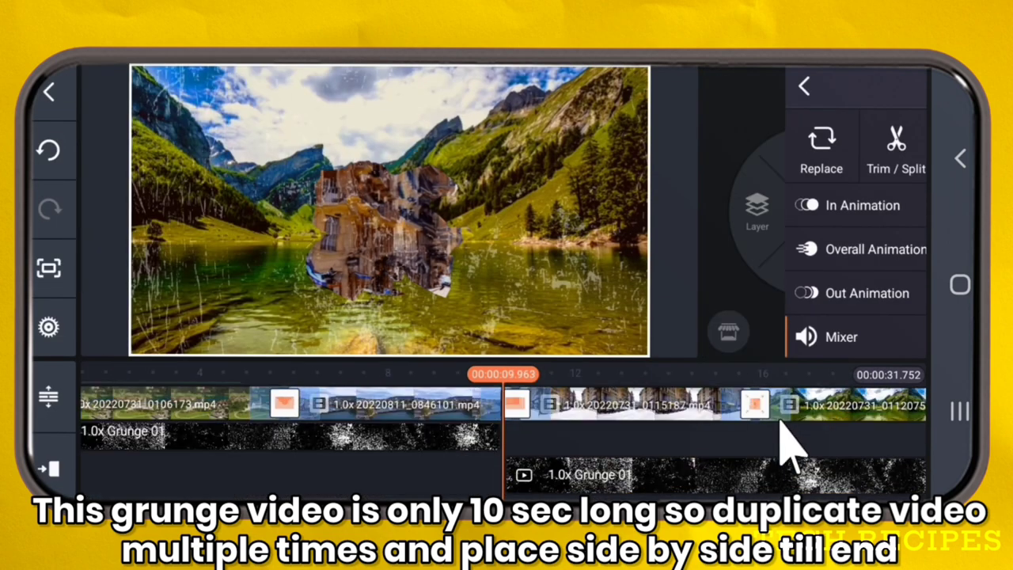
drag(778, 423, 704, 431)
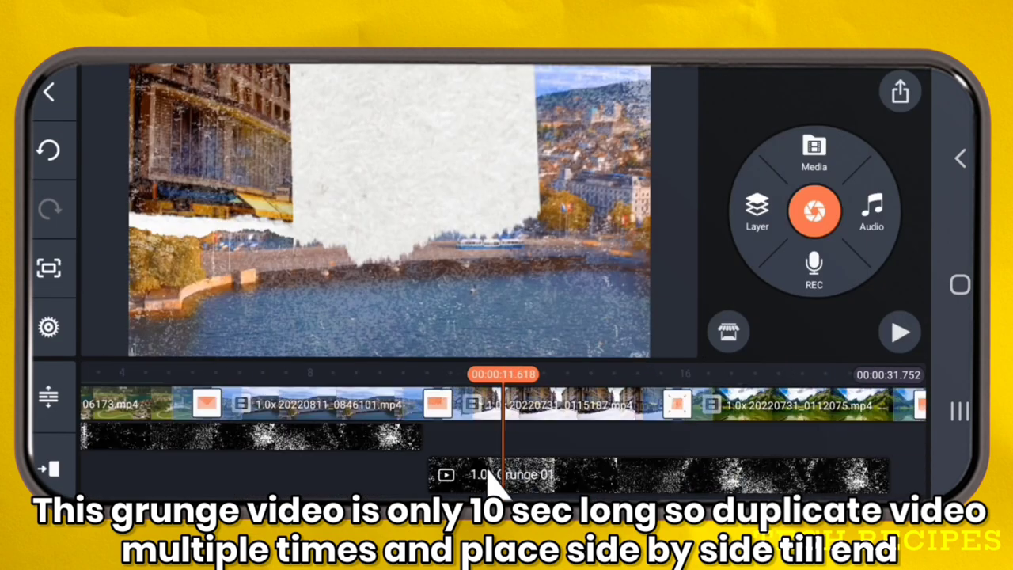
- Duplicate the Grunge 01 layer further and place the copies end to end until the project's end
drag(531, 475, 621, 476)
drag(718, 459, 402, 459)
click(402, 459)
click(49, 92)
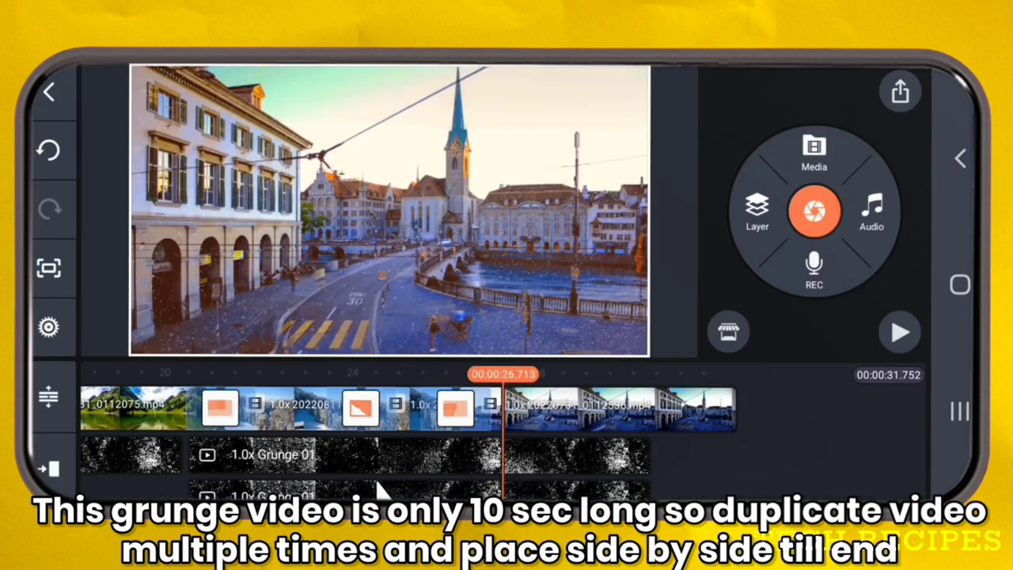
drag(385, 485, 708, 410)
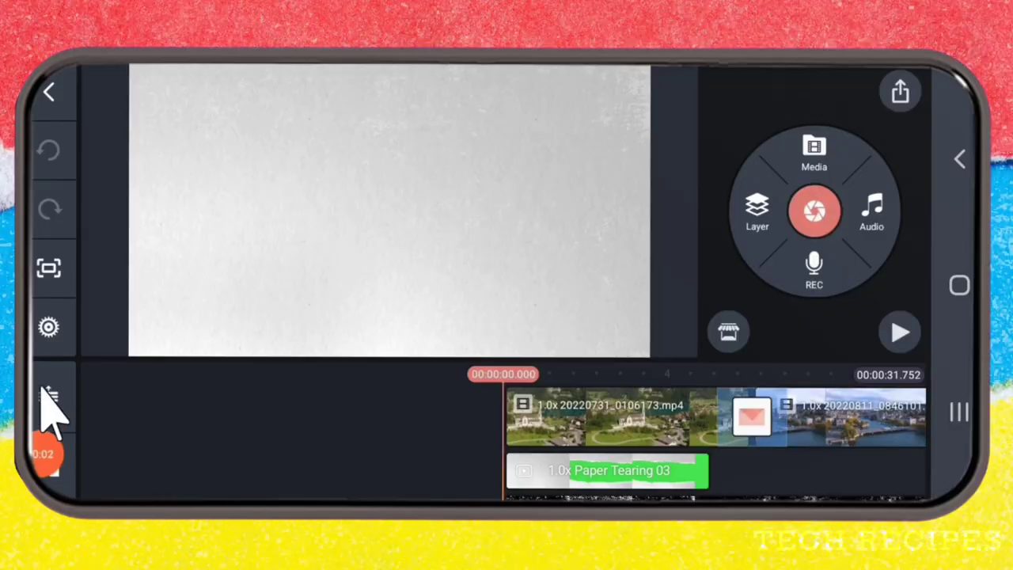
- Enable the audio fade-out at the end of the project and set its duration to 1.50 s
click(48, 328)
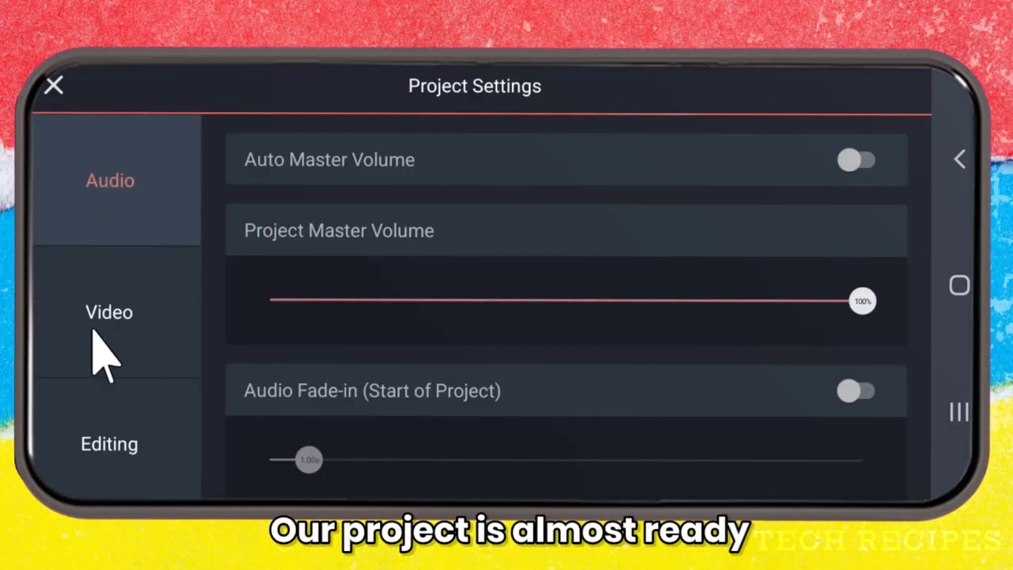
scroll(559, 388, down, 3)
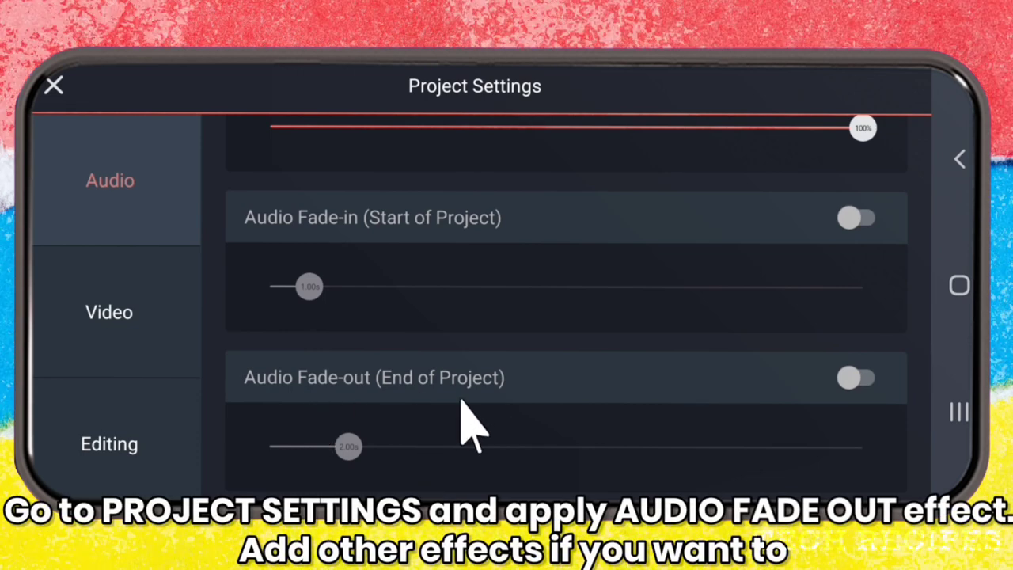
click(857, 377)
drag(346, 448, 321, 473)
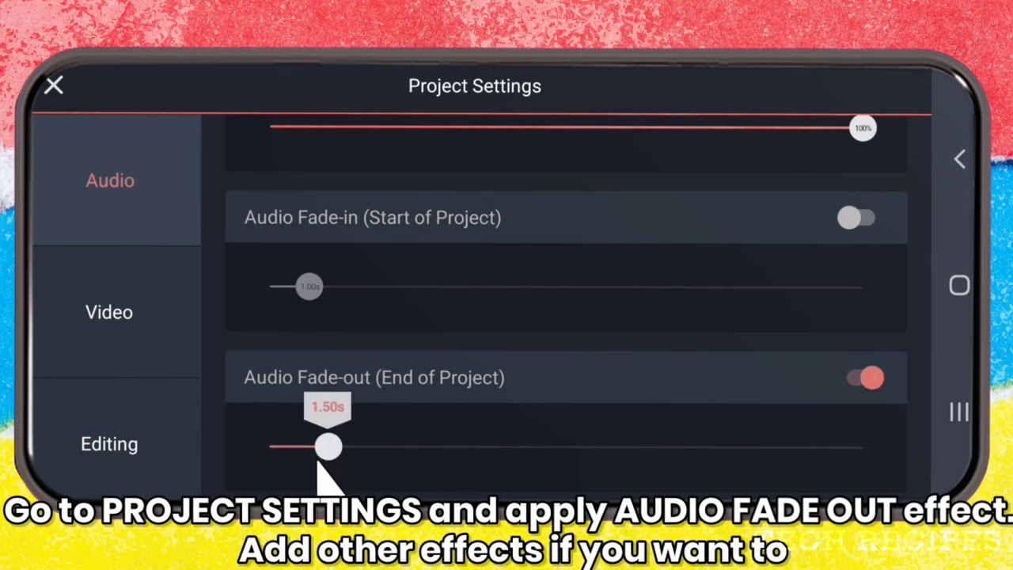
click(54, 87)
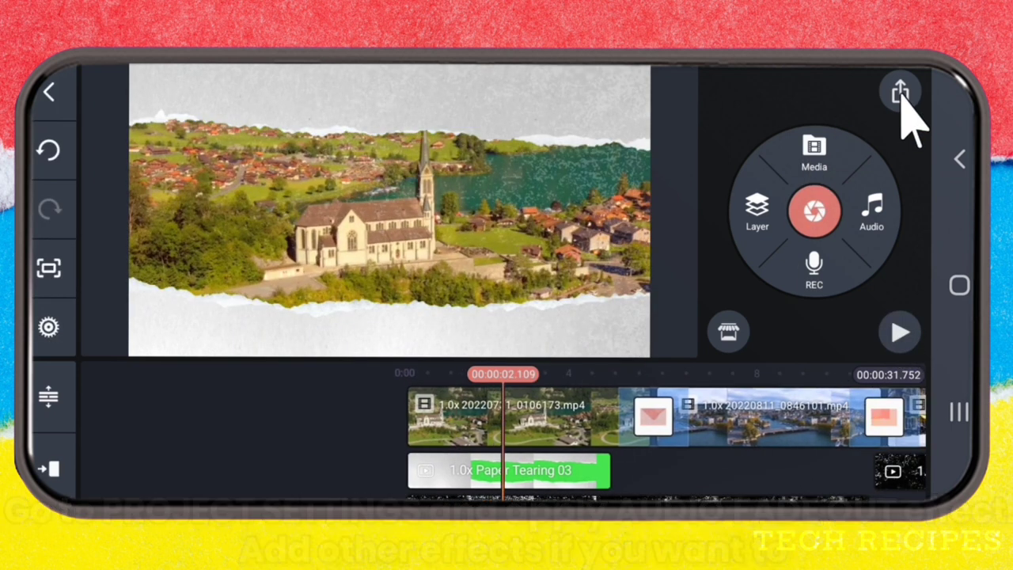
- Export the project as a video at FHD 1080p, 24 (Cinema) frame rate and the highest quality
click(901, 92)
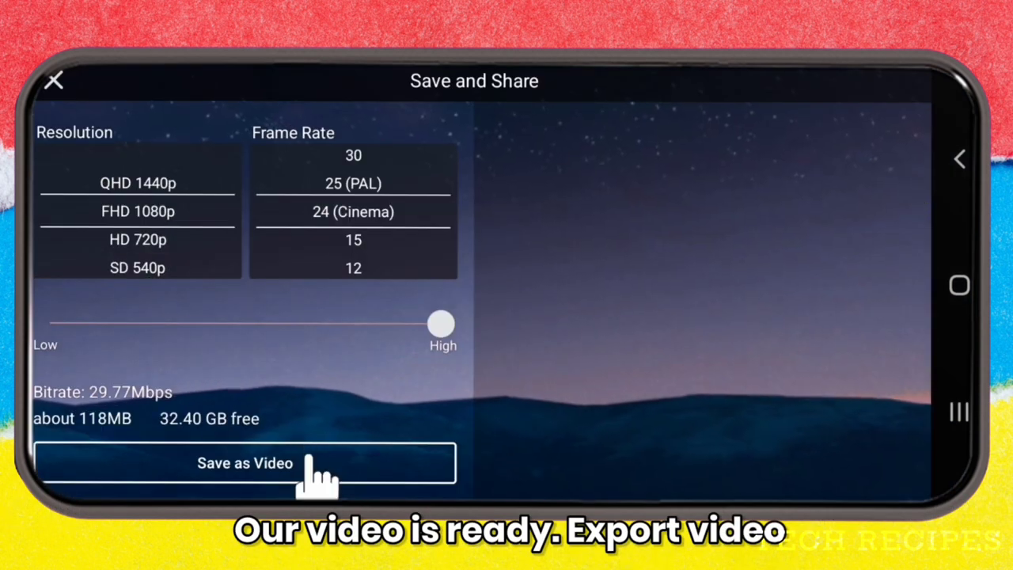
click(308, 463)
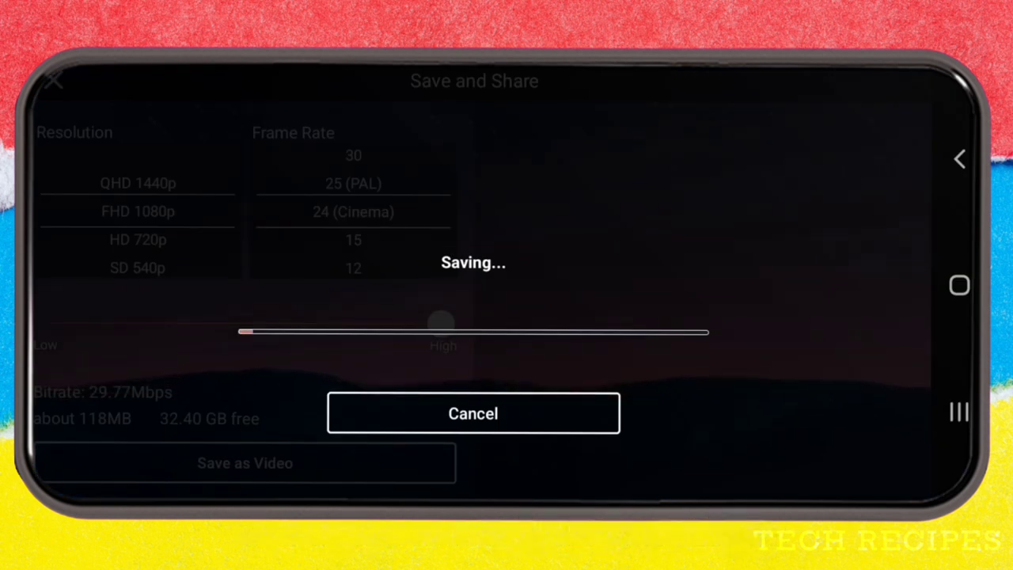